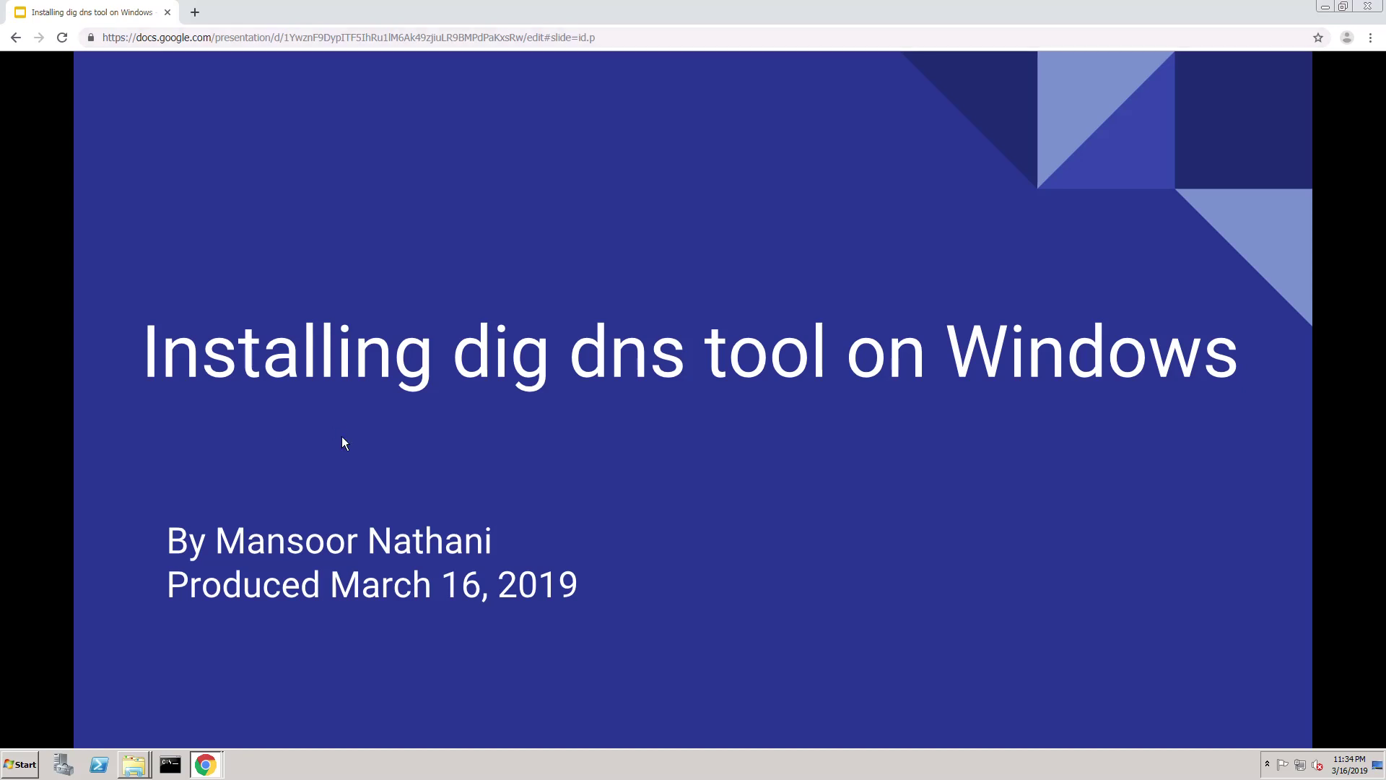
# Step: Step through the slides to land on 'Step 1: Download and extract BIND Zip'
pyautogui.press('Right')
pyautogui.press('Right')
pyautogui.press('Left')
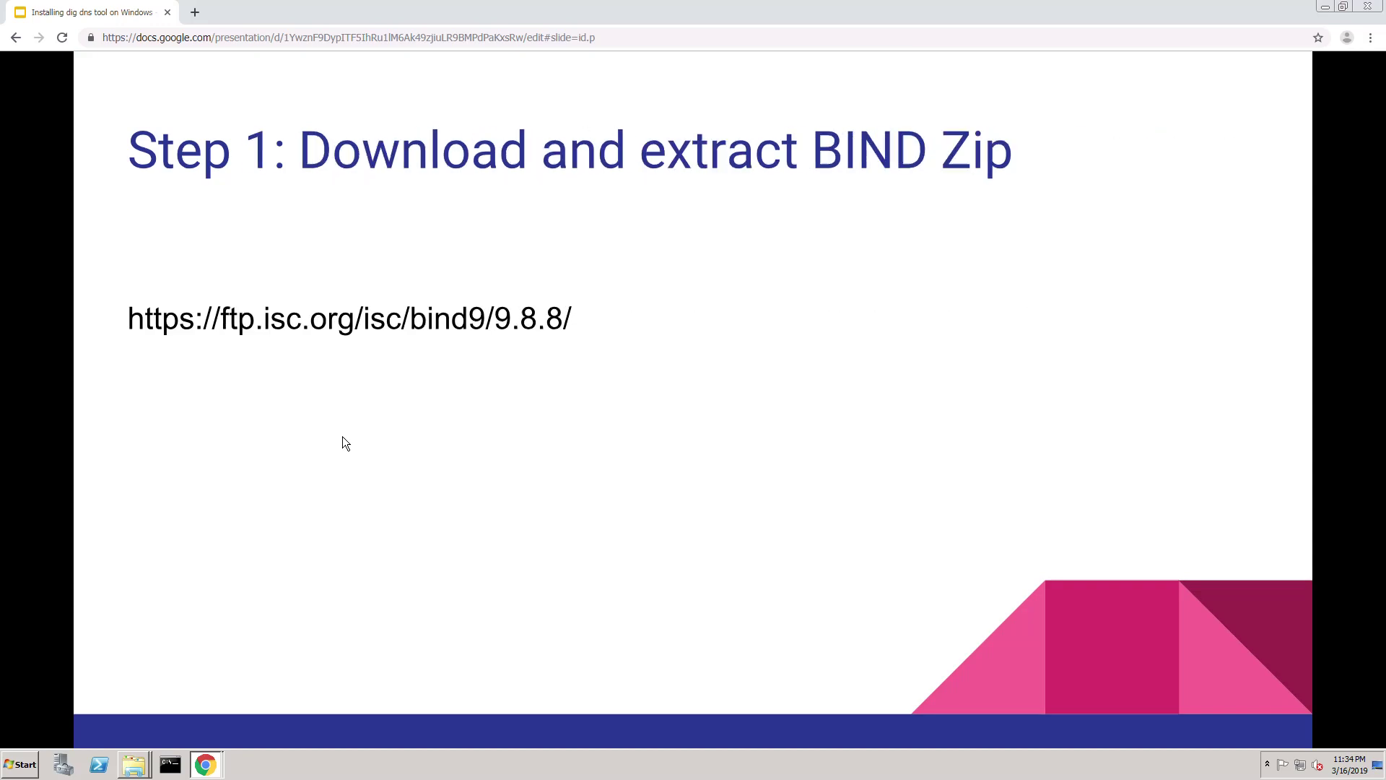
# Step: Follow the ftp.isc.org/isc/bind9/9.8.8/ link and download BIND9.8.8.x64.zip
pyautogui.click(350, 320)
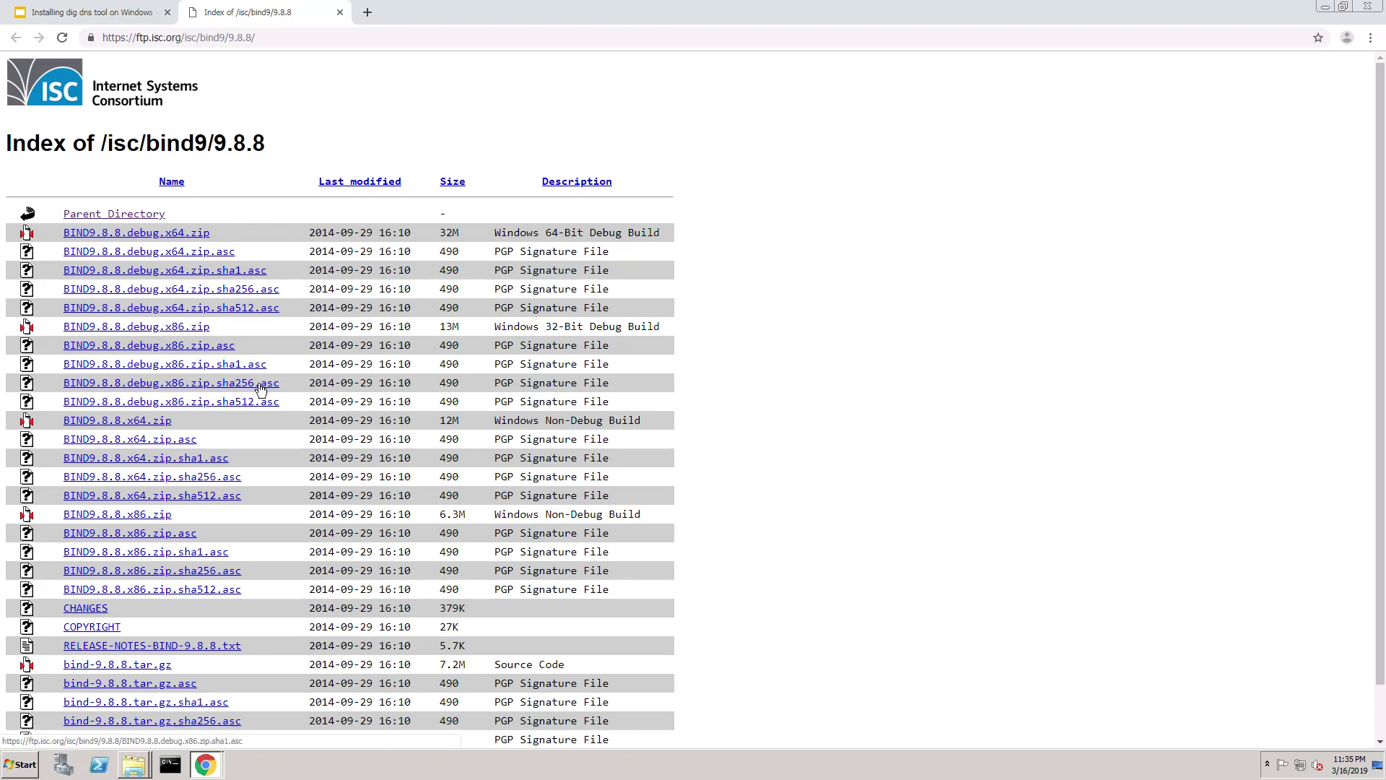
pyautogui.click(132, 426)
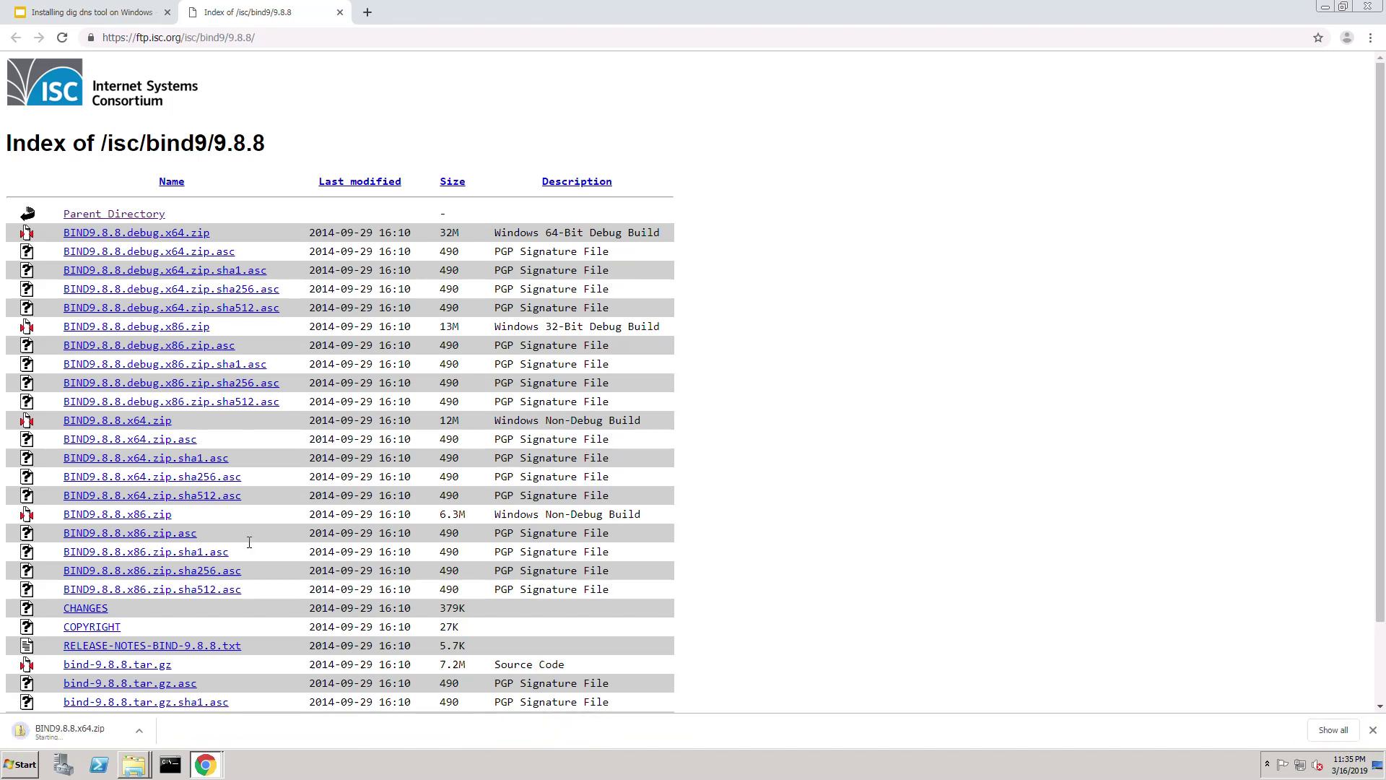
# Step: Locate the downloaded BIND9.8.8.x64.zip in Downloads and extract it to the suggested BIND9.8.8.x64 folder
pyautogui.rightClick(105, 736)
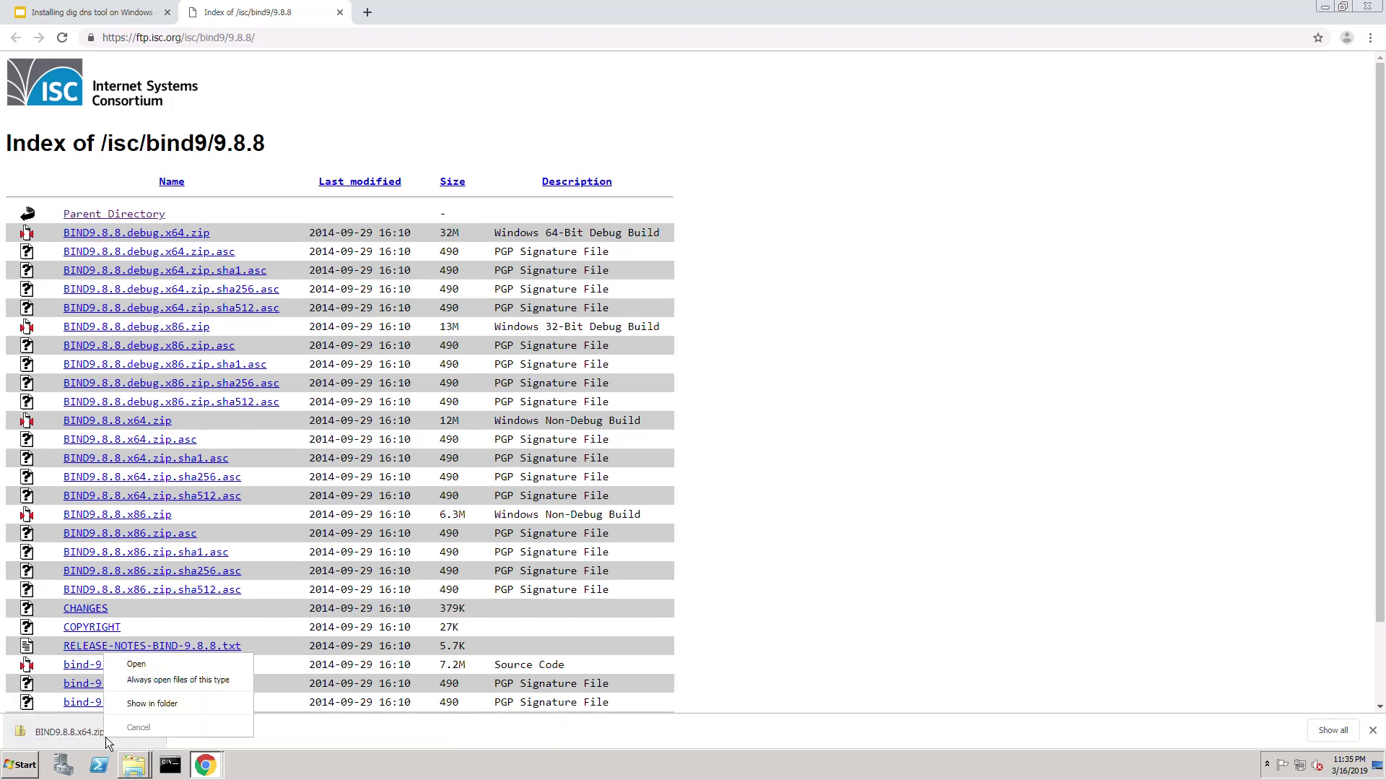
pyautogui.click(158, 708)
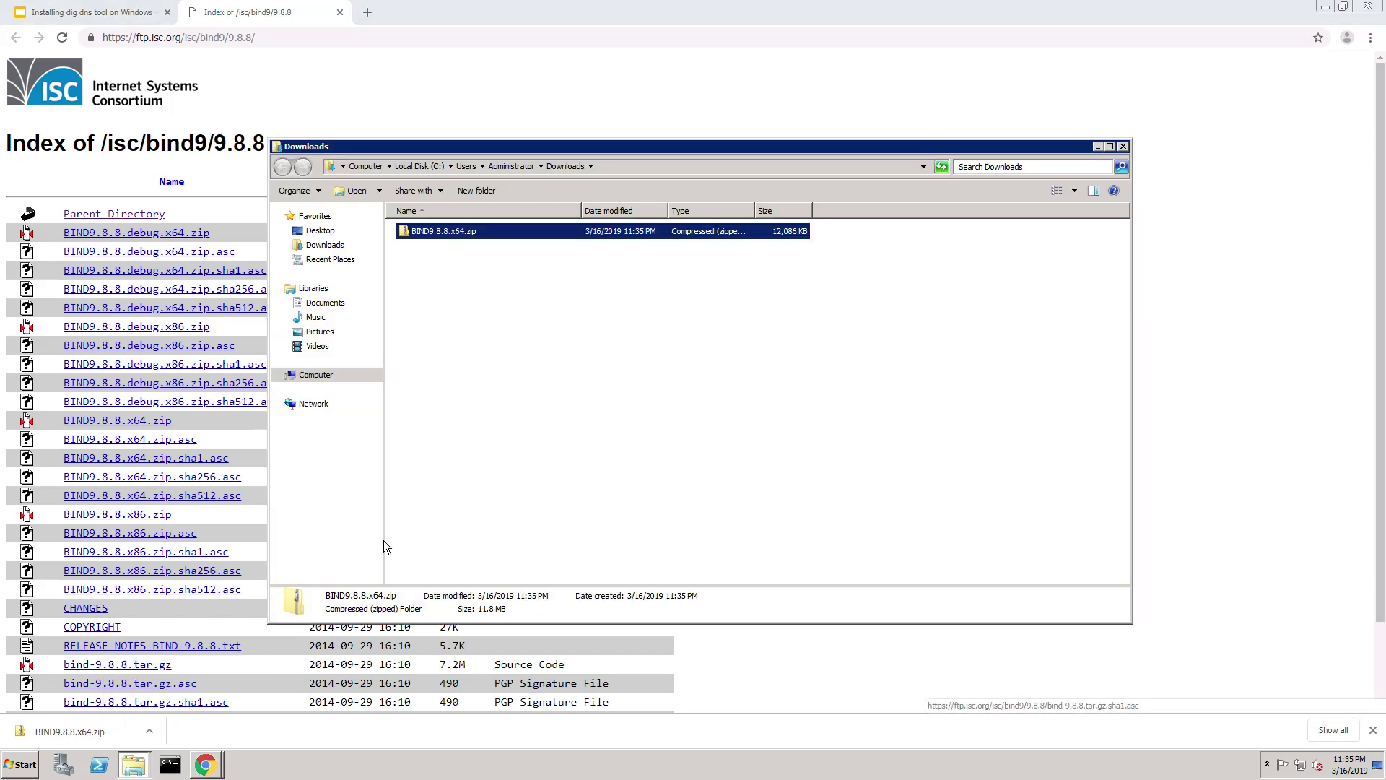
pyautogui.rightClick(449, 234)
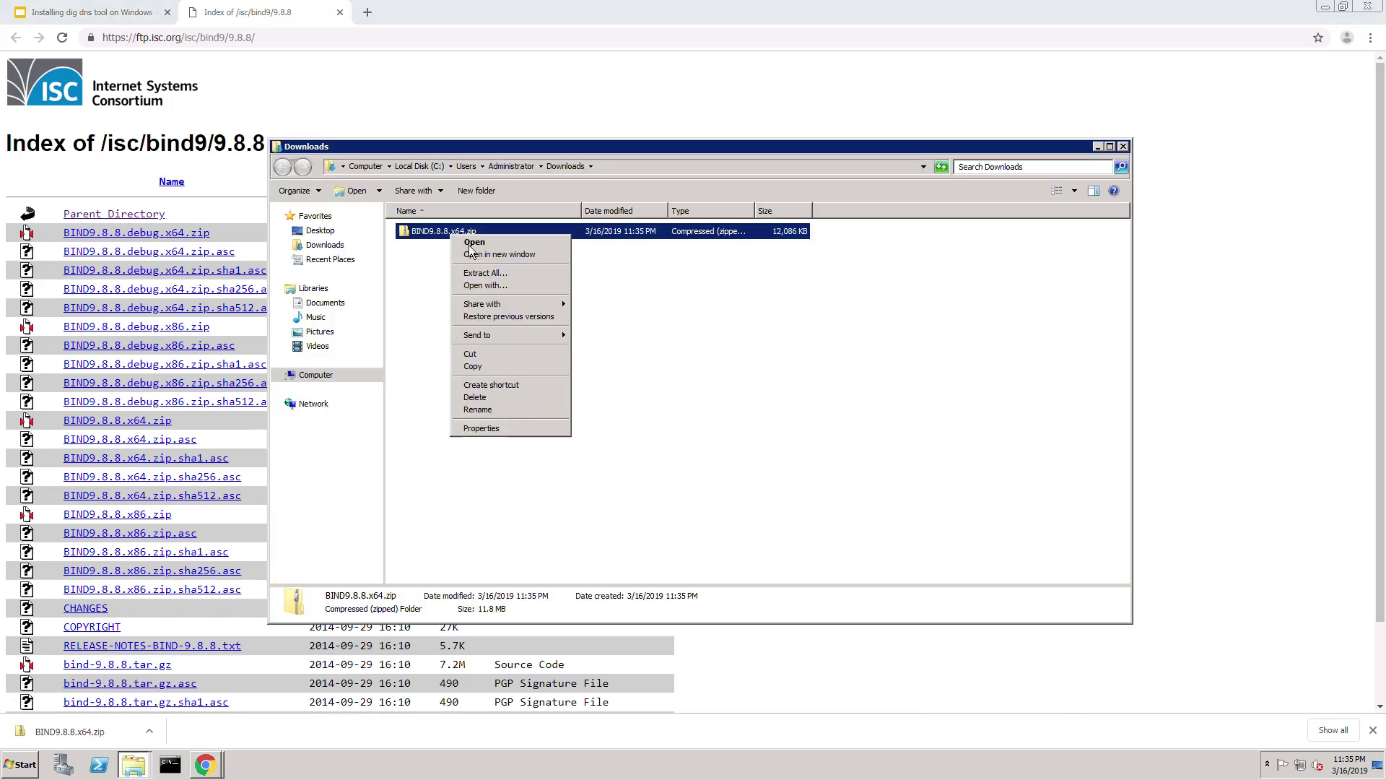
pyautogui.click(494, 272)
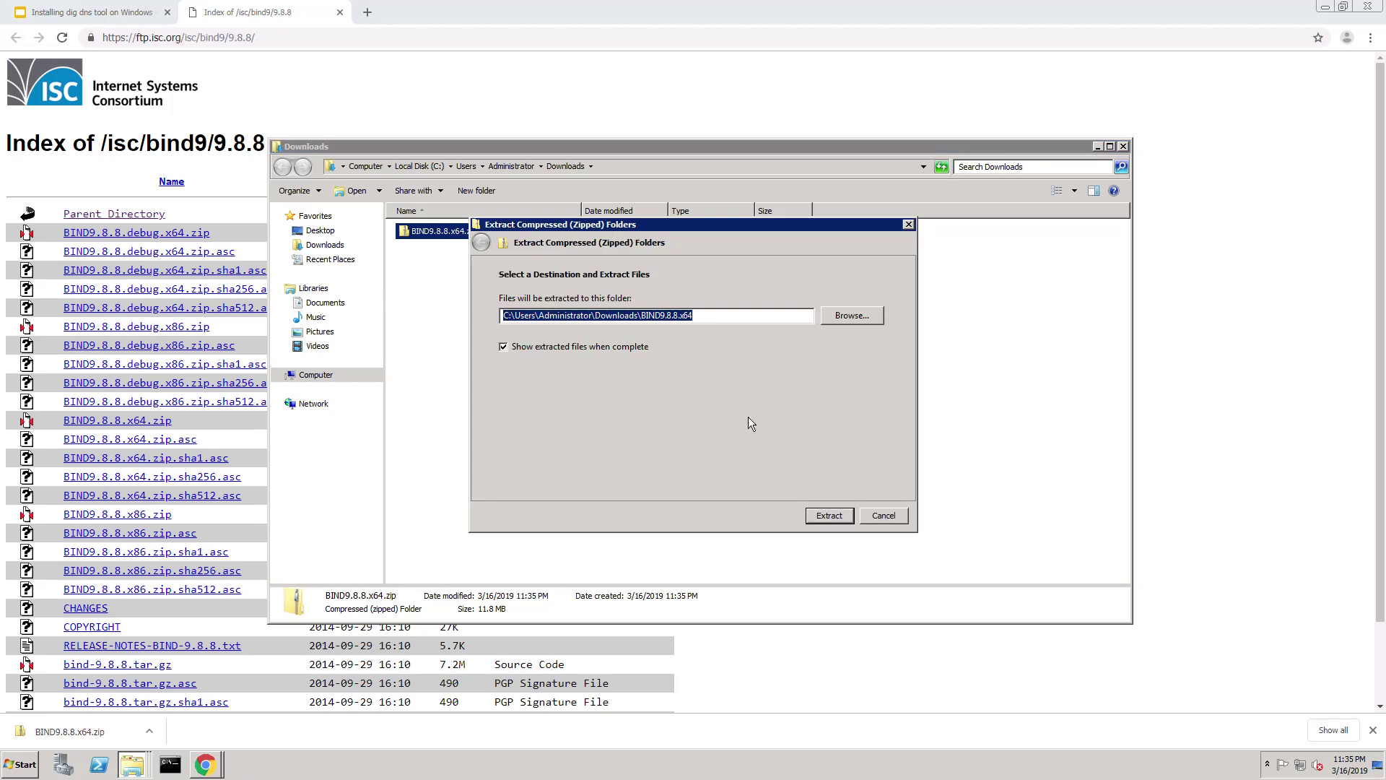
pyautogui.click(840, 519)
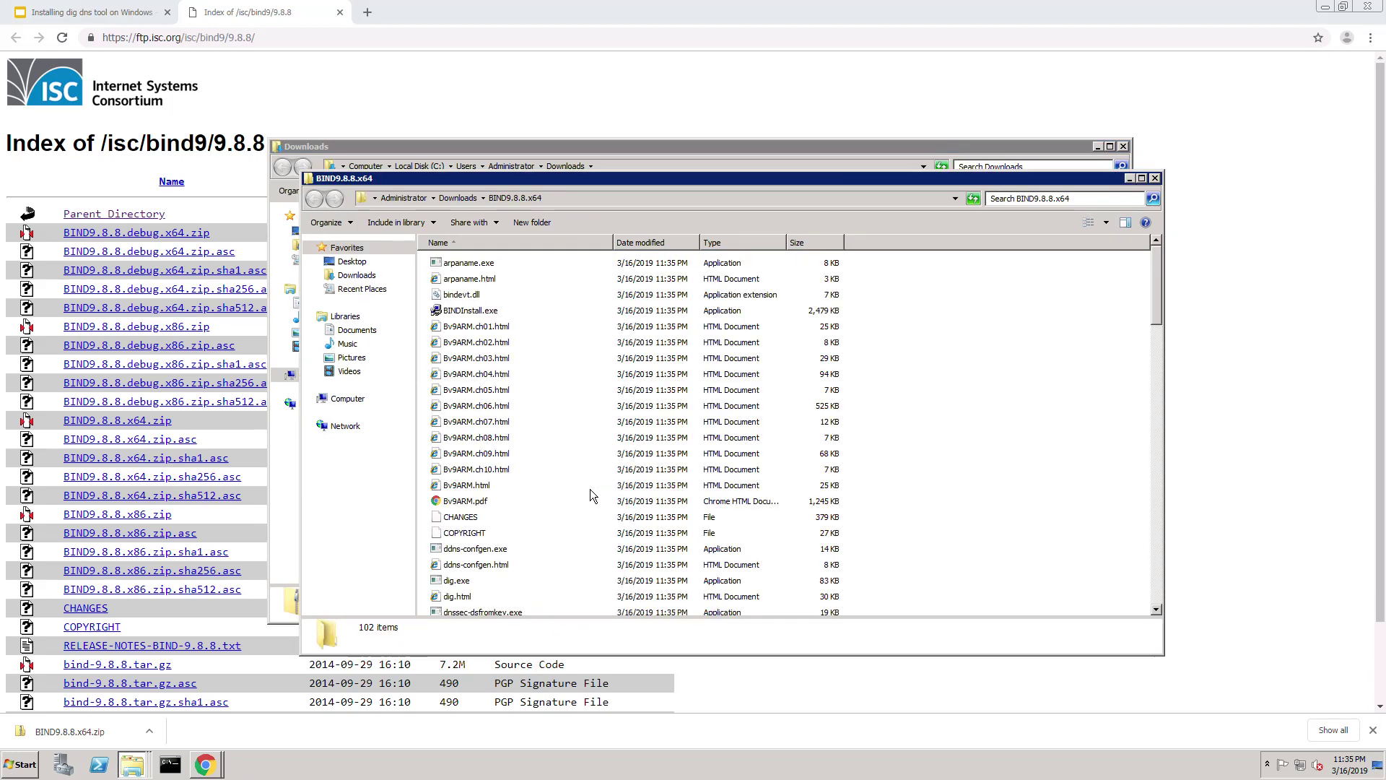
# Step: Return to the presentation and advance to the Step 2 Visual C++ Redistributable slide
pyautogui.click(87, 19)
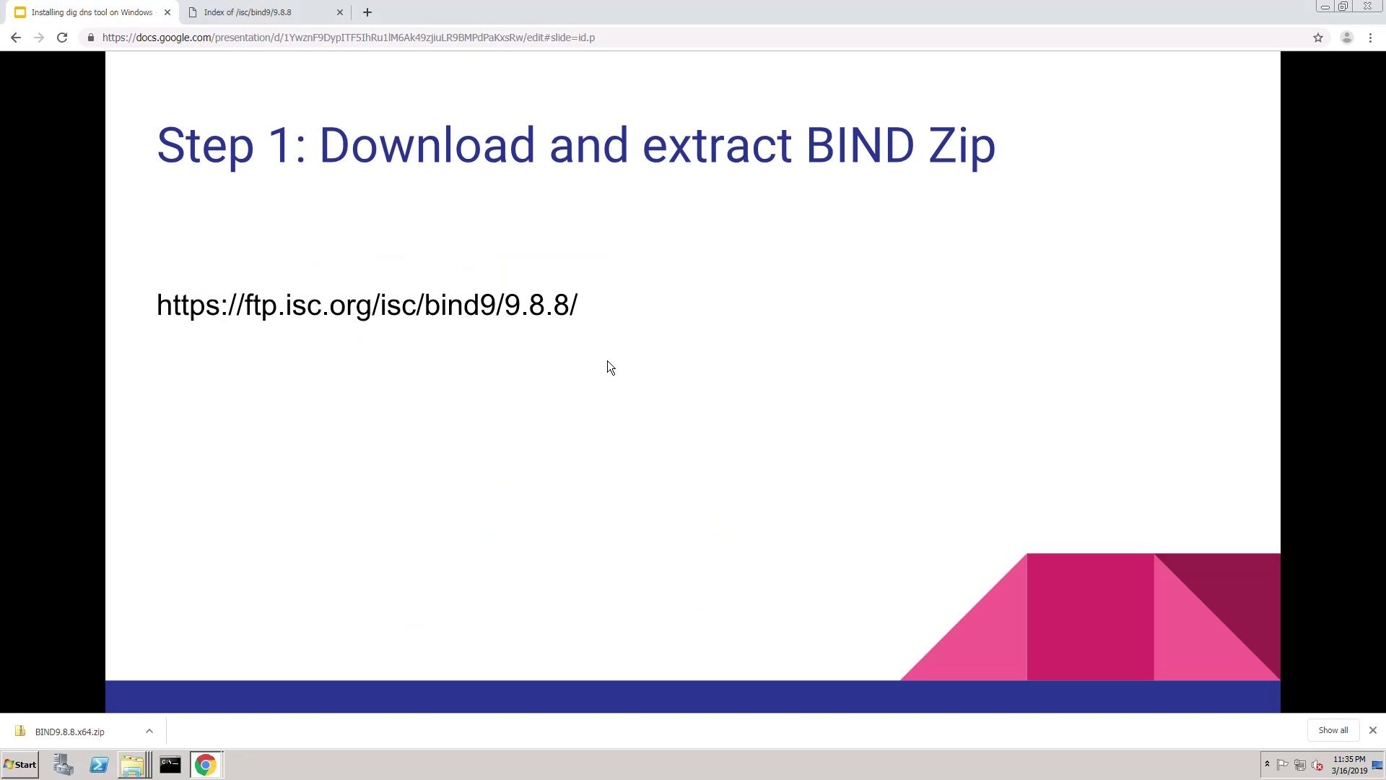
pyautogui.press('Right')
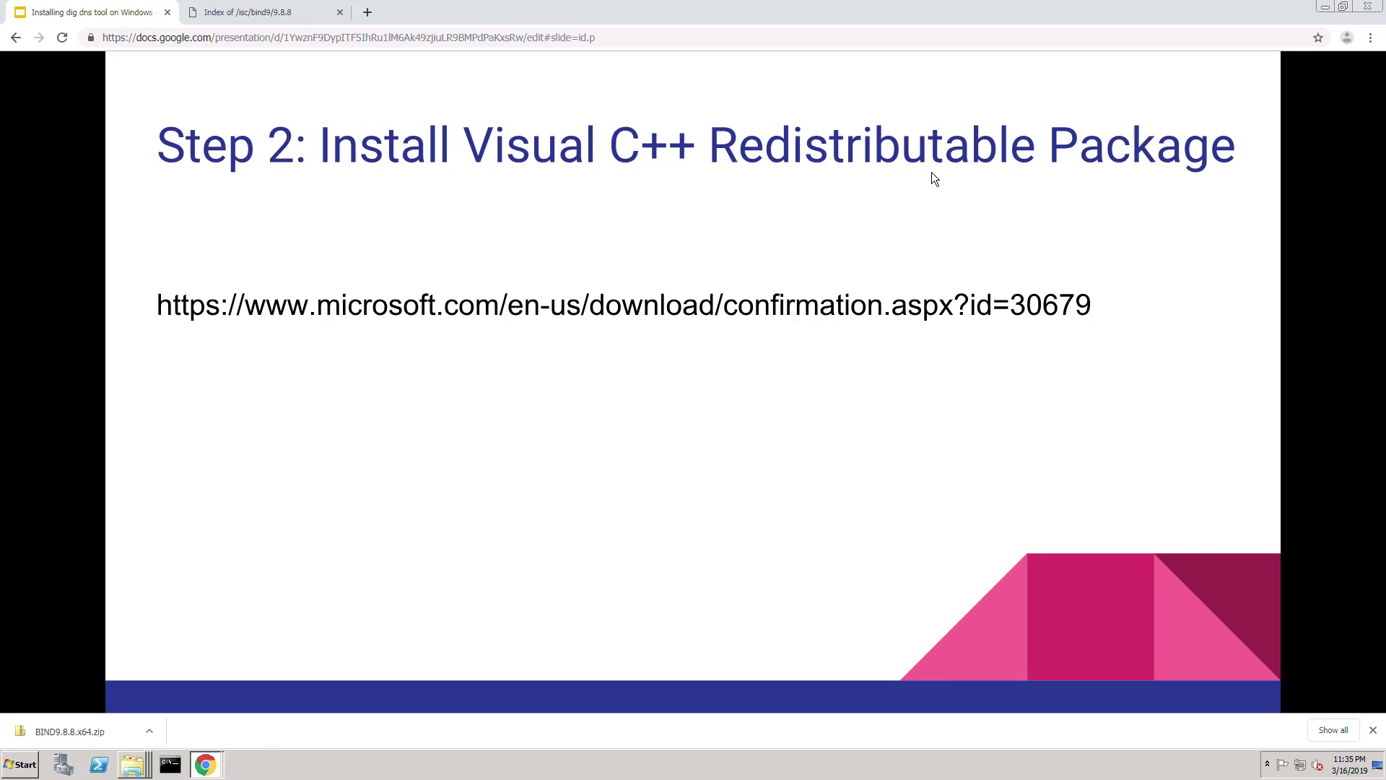
# Step: Open the Visual C++ redistributable download page and list the vcredist files for manual download
pyautogui.click(579, 309)
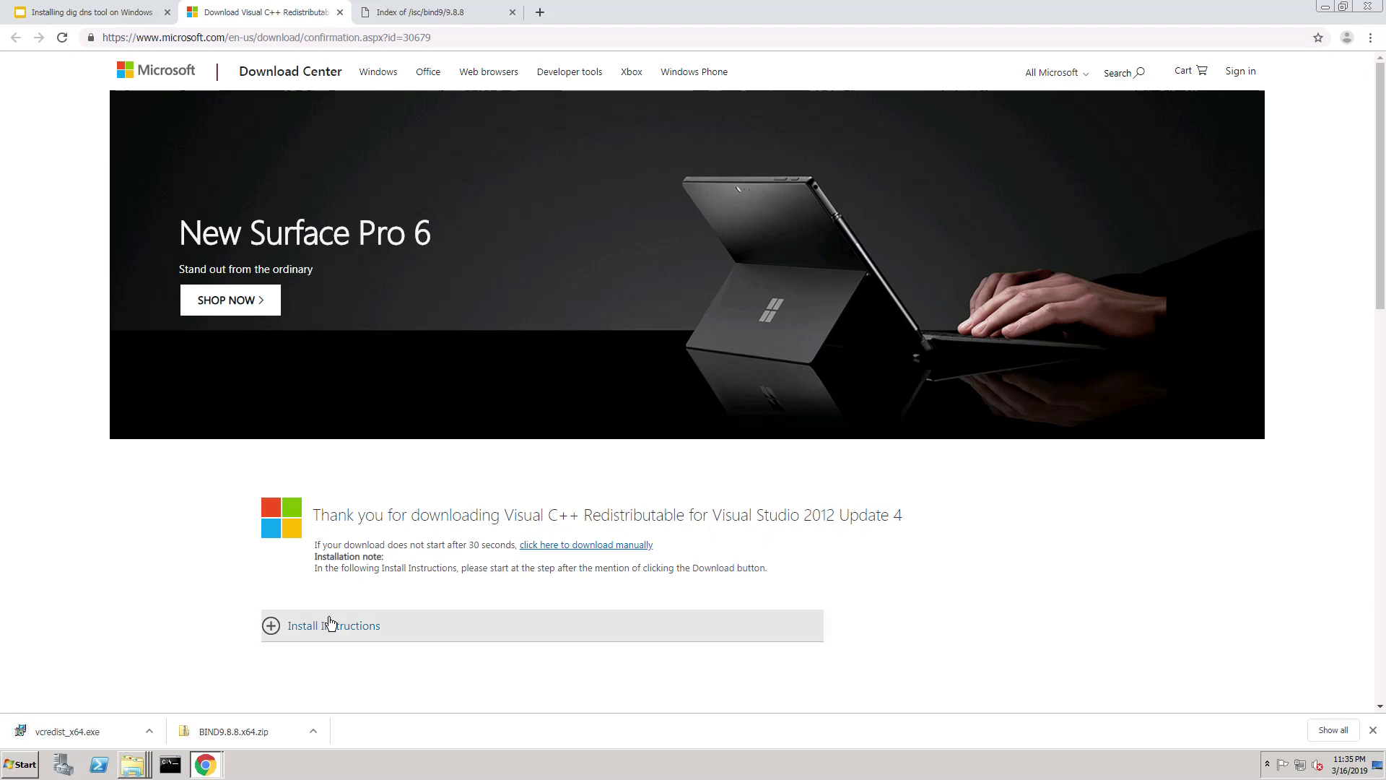
pyautogui.click(565, 544)
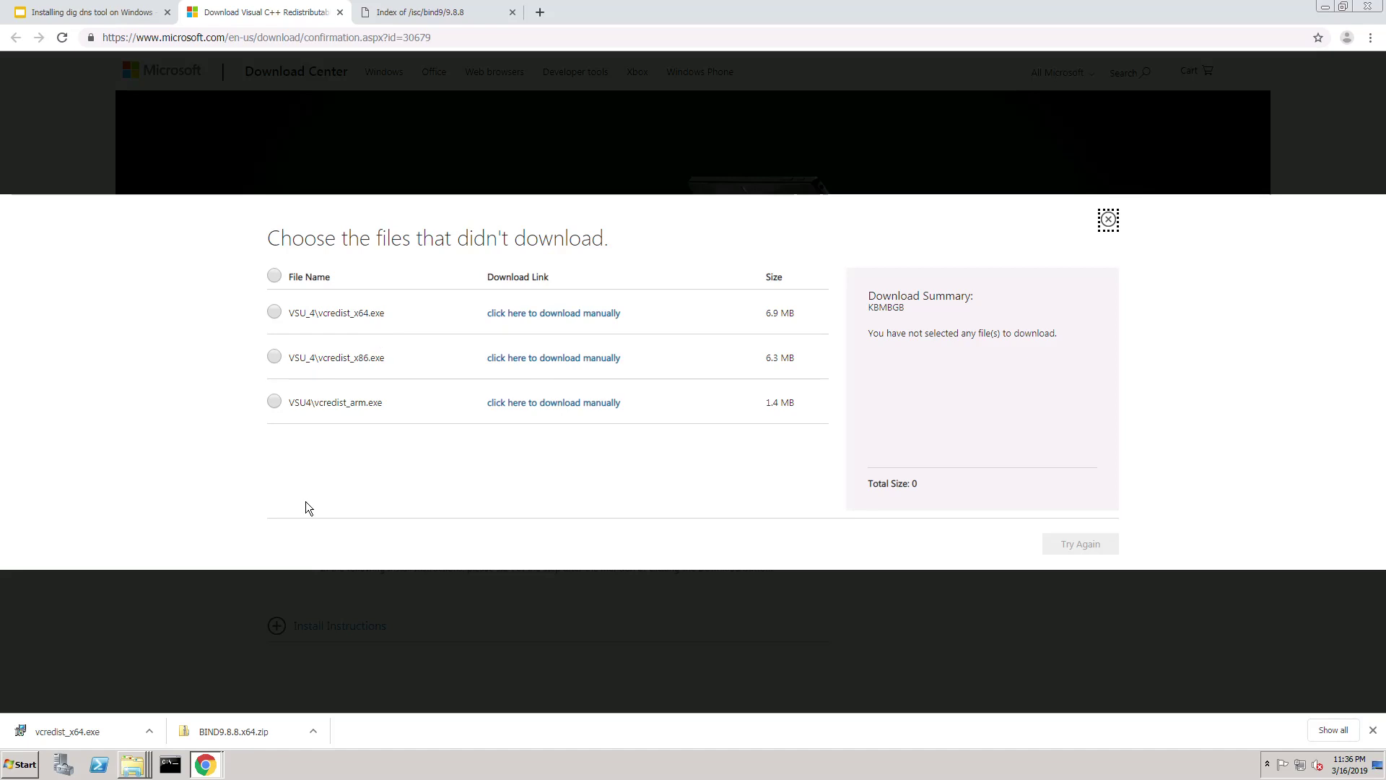
# Step: Run vcredist_x64.exe, agree to the license terms and install the Visual C++ 2012 x64 runtime
pyautogui.click(86, 726)
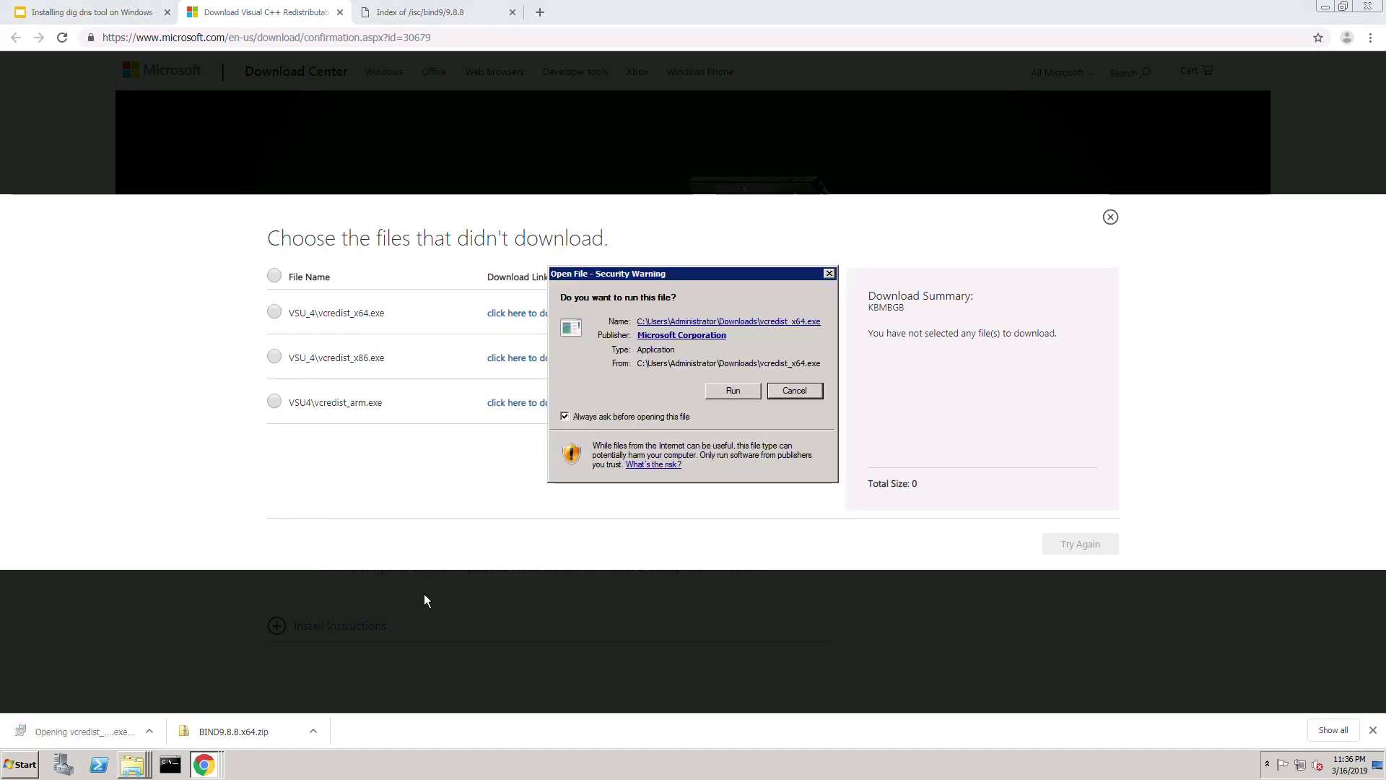
pyautogui.click(725, 396)
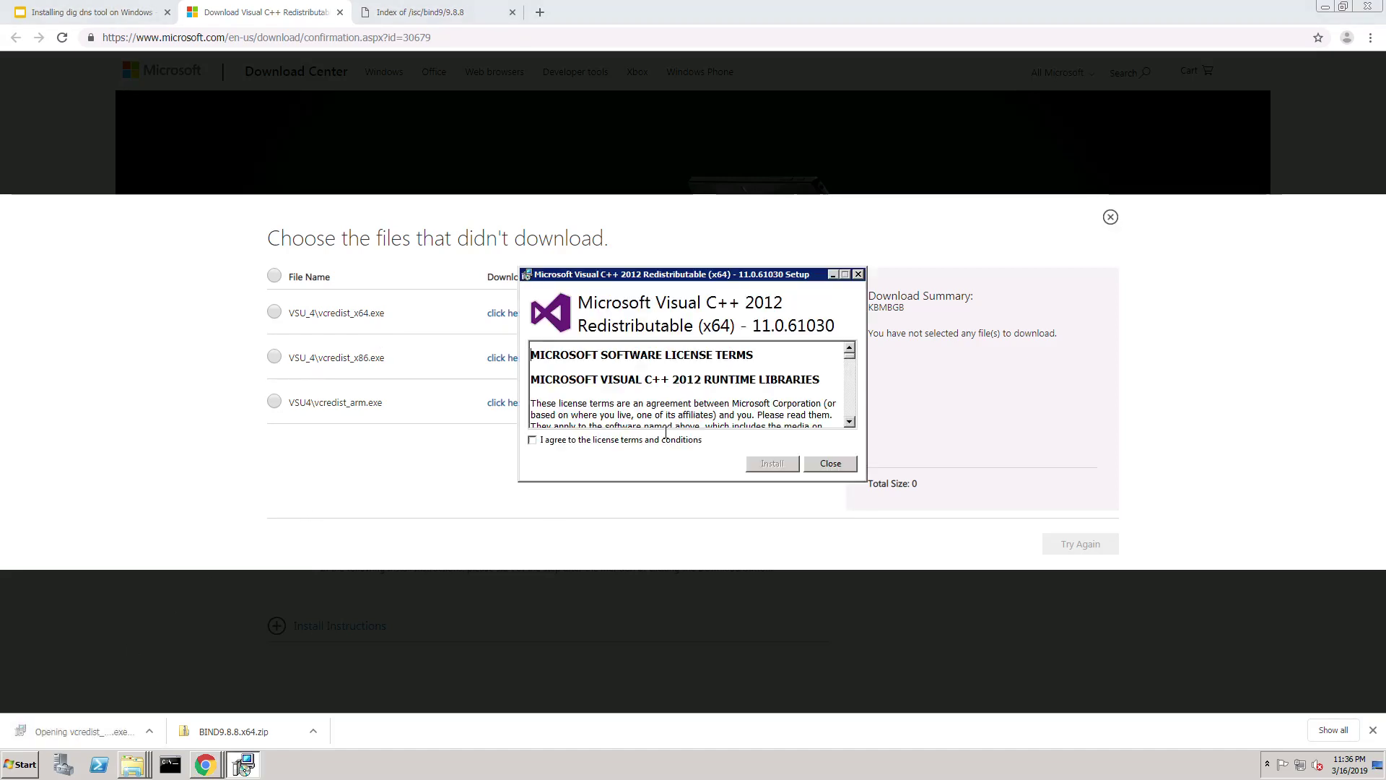
pyautogui.click(626, 440)
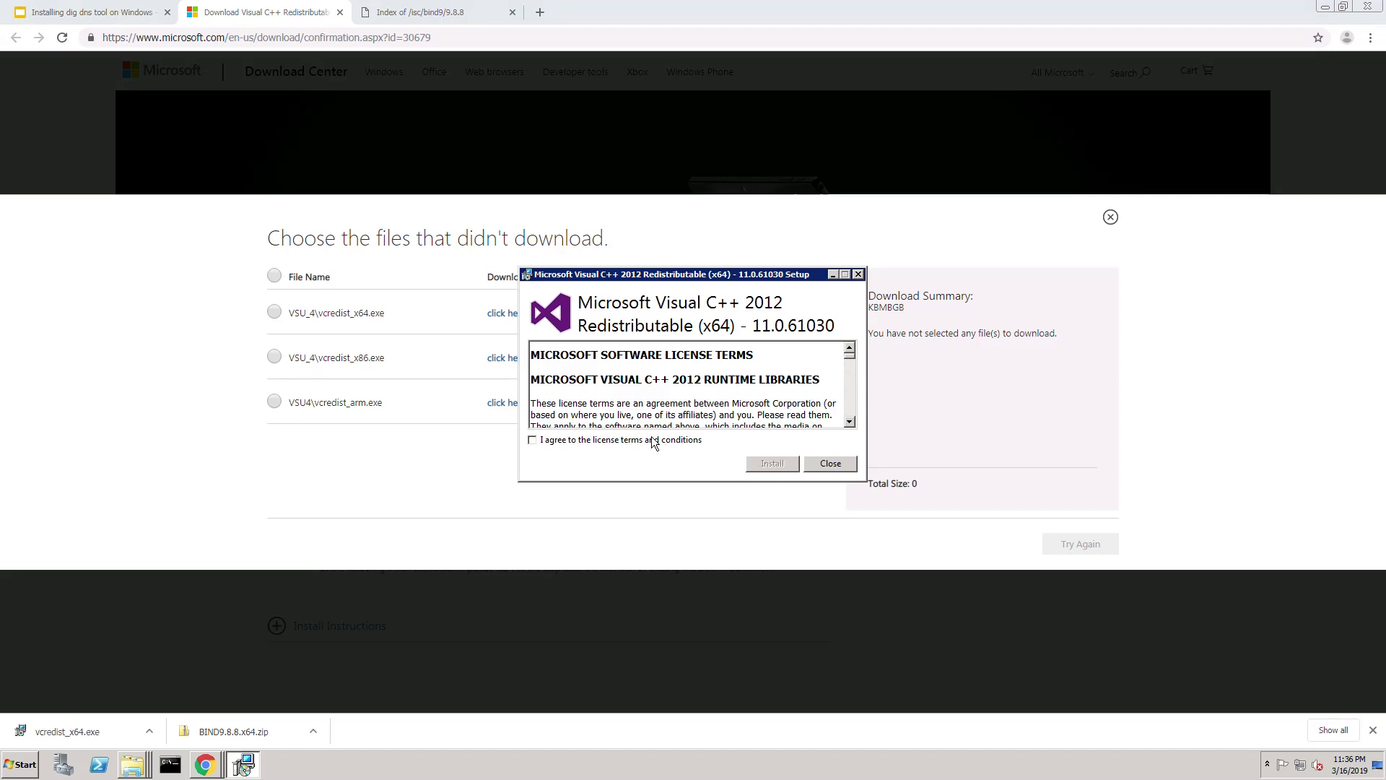
pyautogui.click(790, 462)
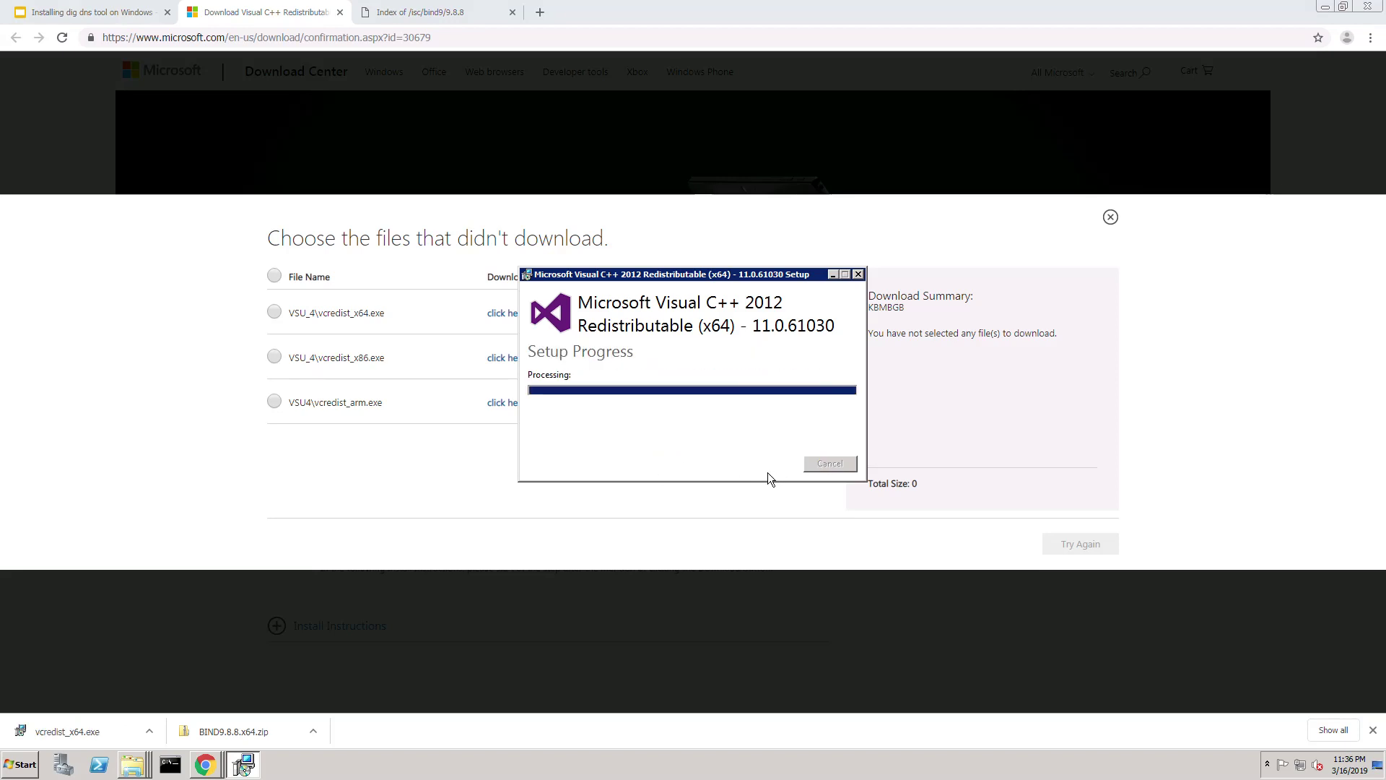
# Step: Close the finished Visual C++ setup and advance the presentation to the Step 3 PATH slide
pyautogui.click(812, 466)
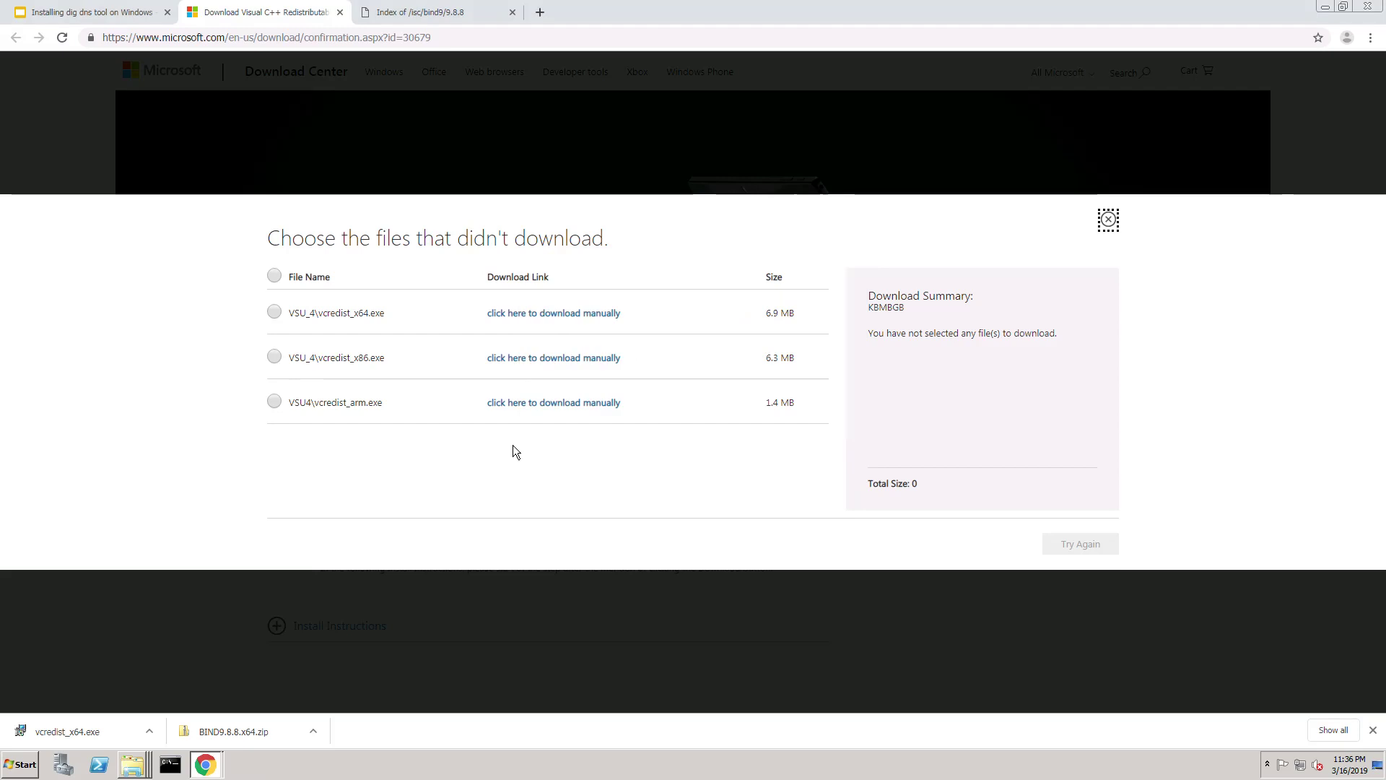
pyautogui.click(86, 13)
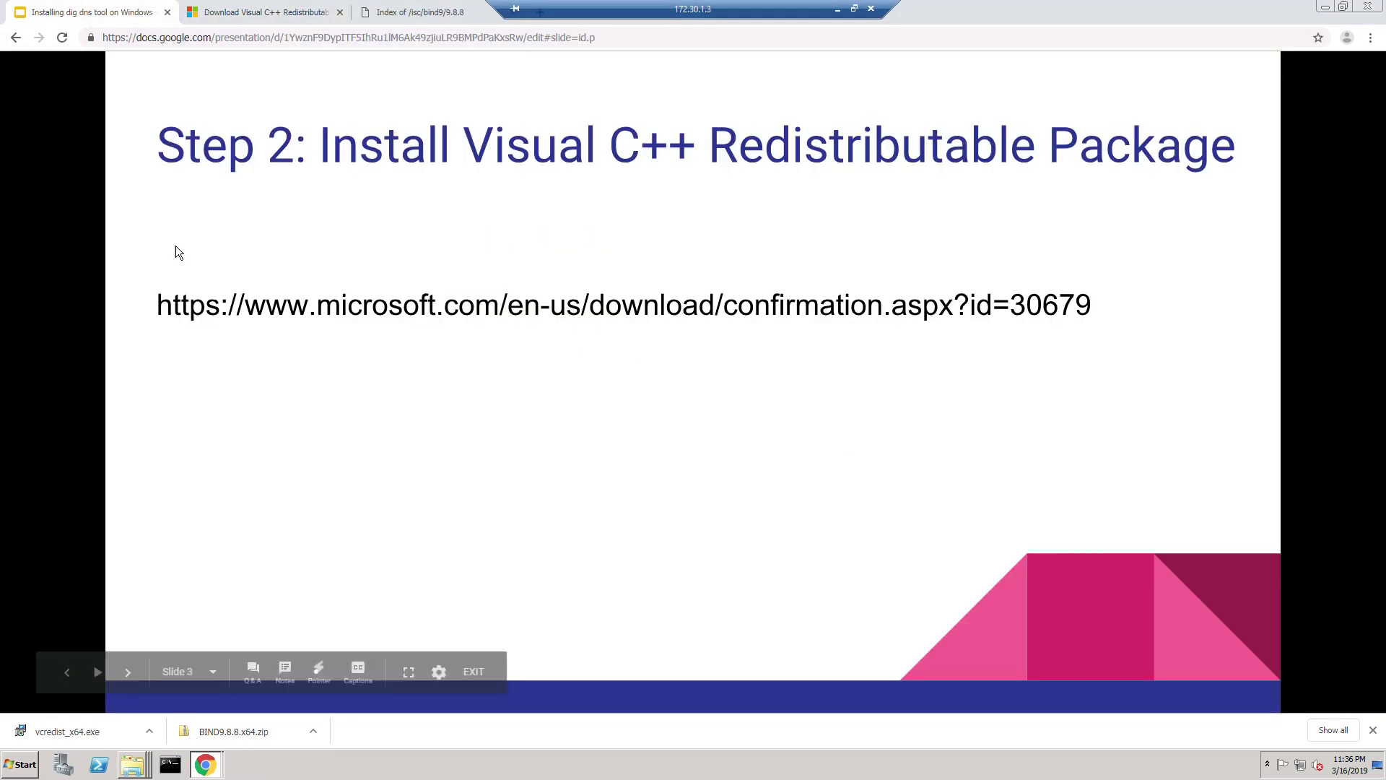
pyautogui.click(339, 464)
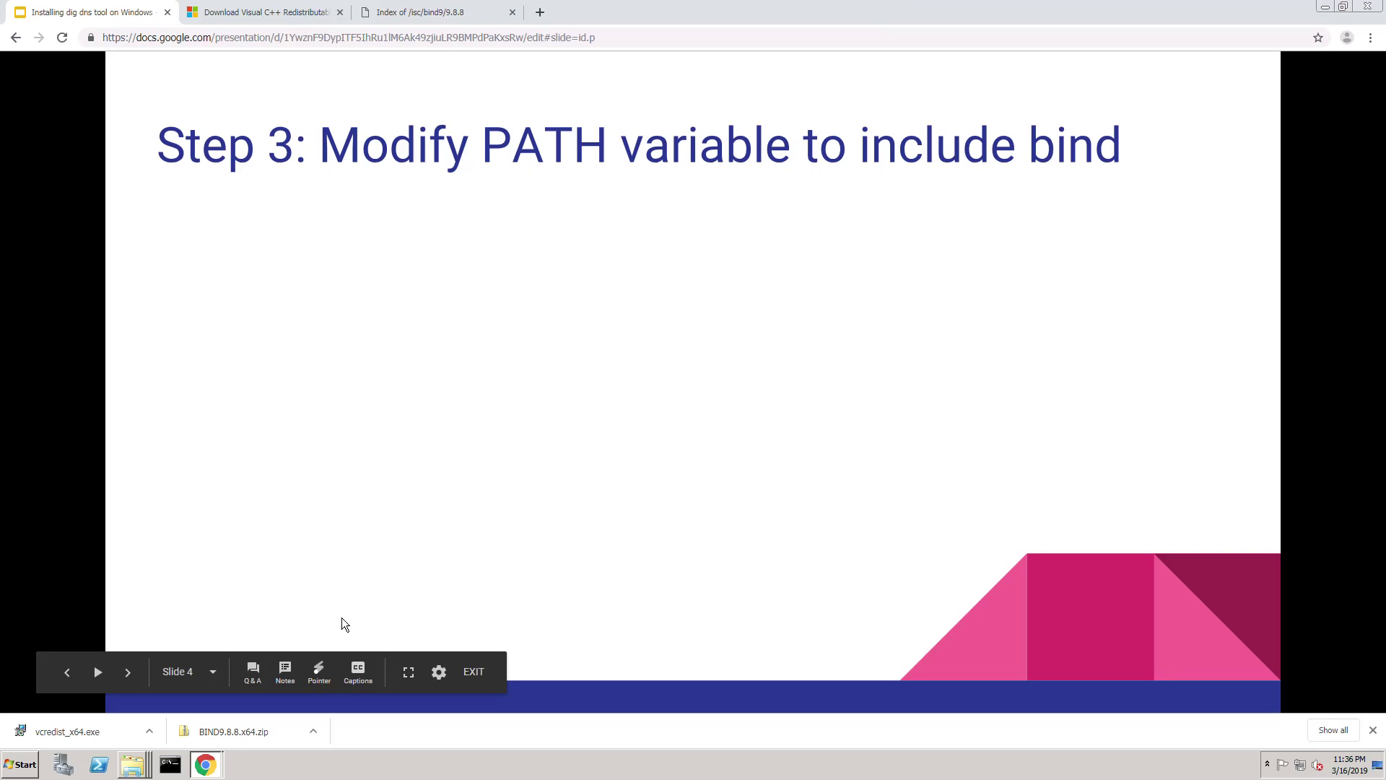
# Step: Copy the BIND9.8.8.x64 folder from Downloads and open Local Disk (C:)
pyautogui.moveTo(134, 763)
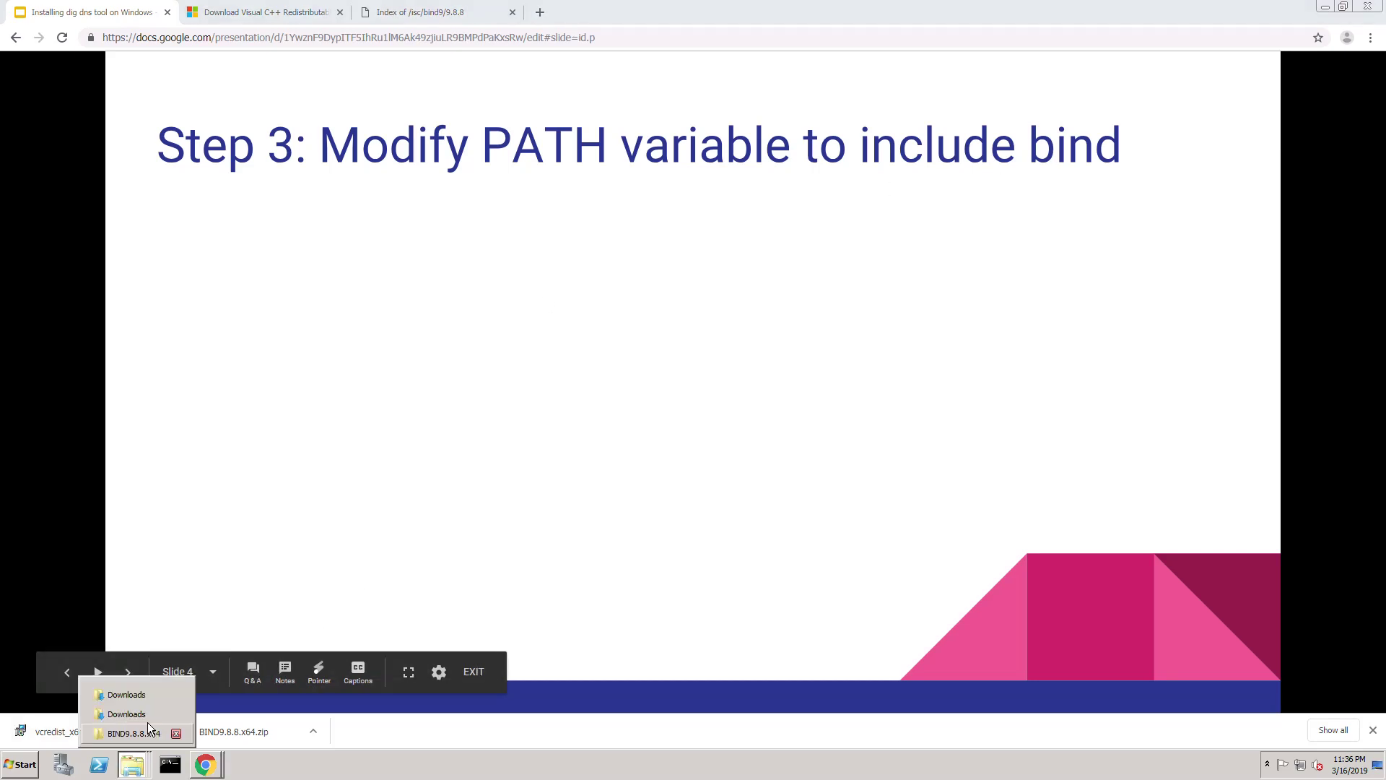
pyautogui.click(137, 731)
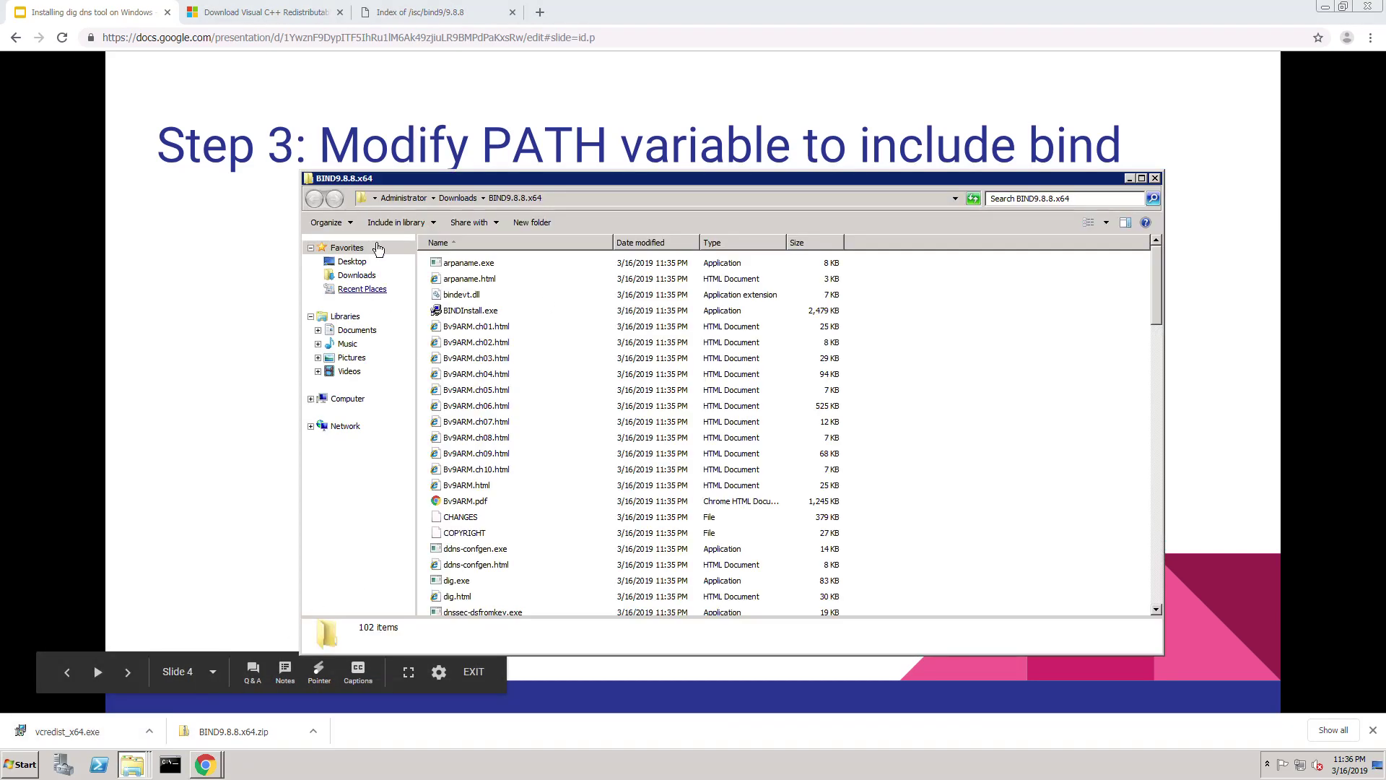
pyautogui.click(457, 198)
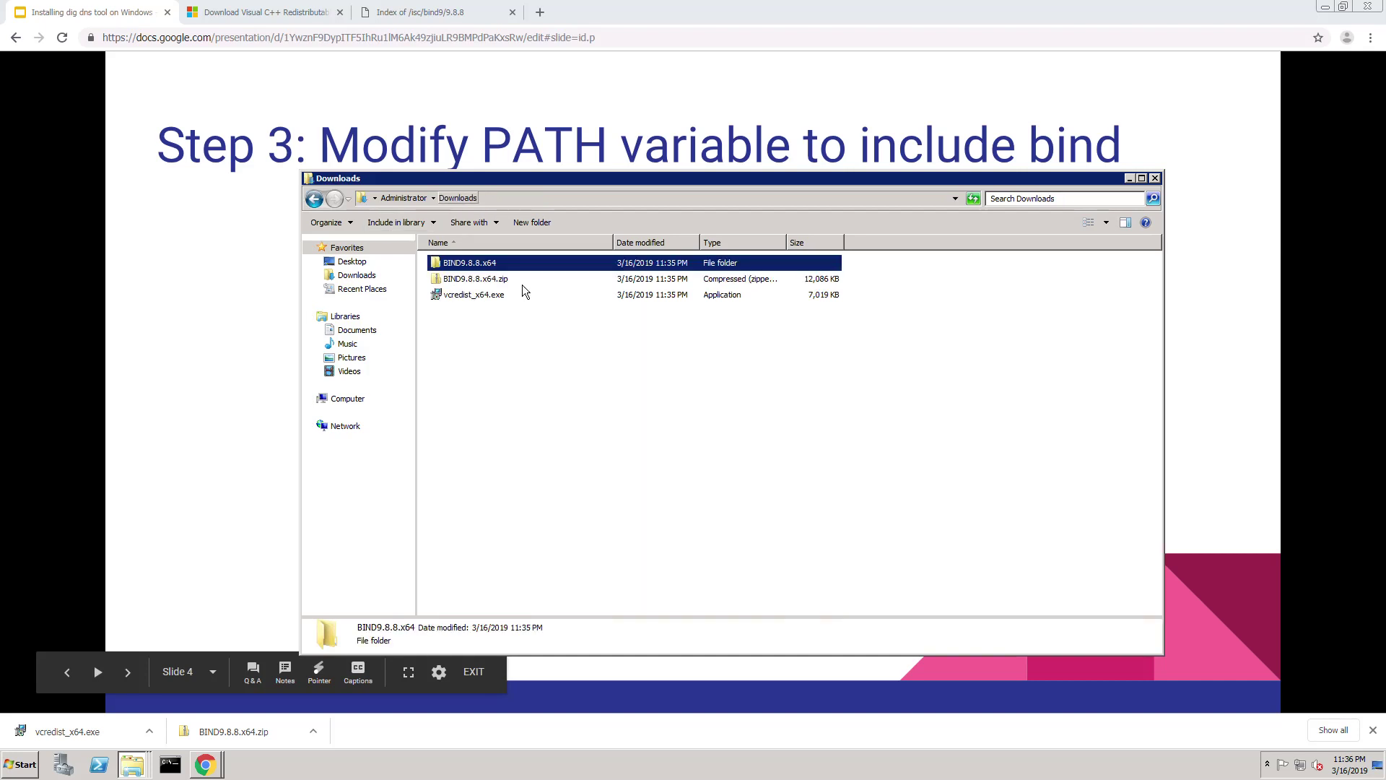
pyautogui.rightClick(485, 265)
pyautogui.click(507, 377)
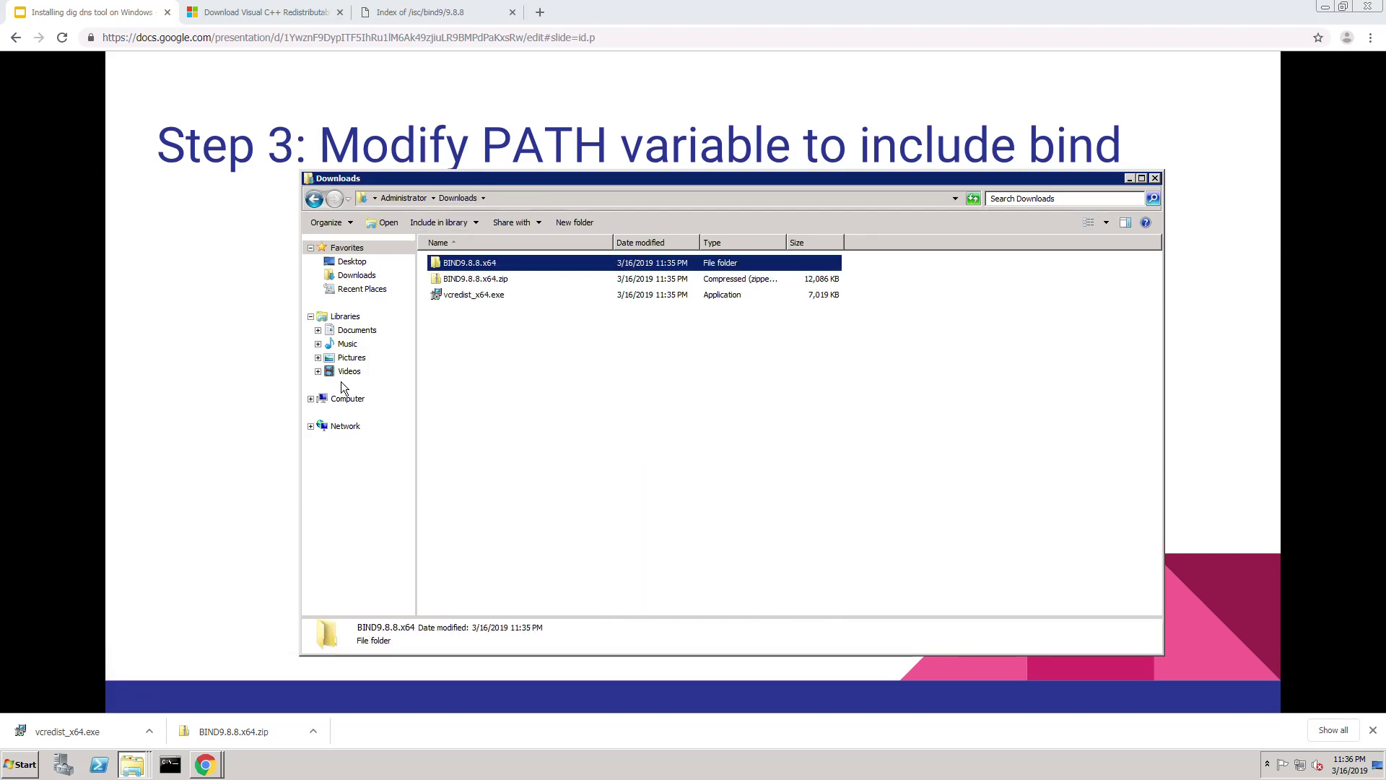
pyautogui.click(348, 398)
pyautogui.doubleClick(488, 273)
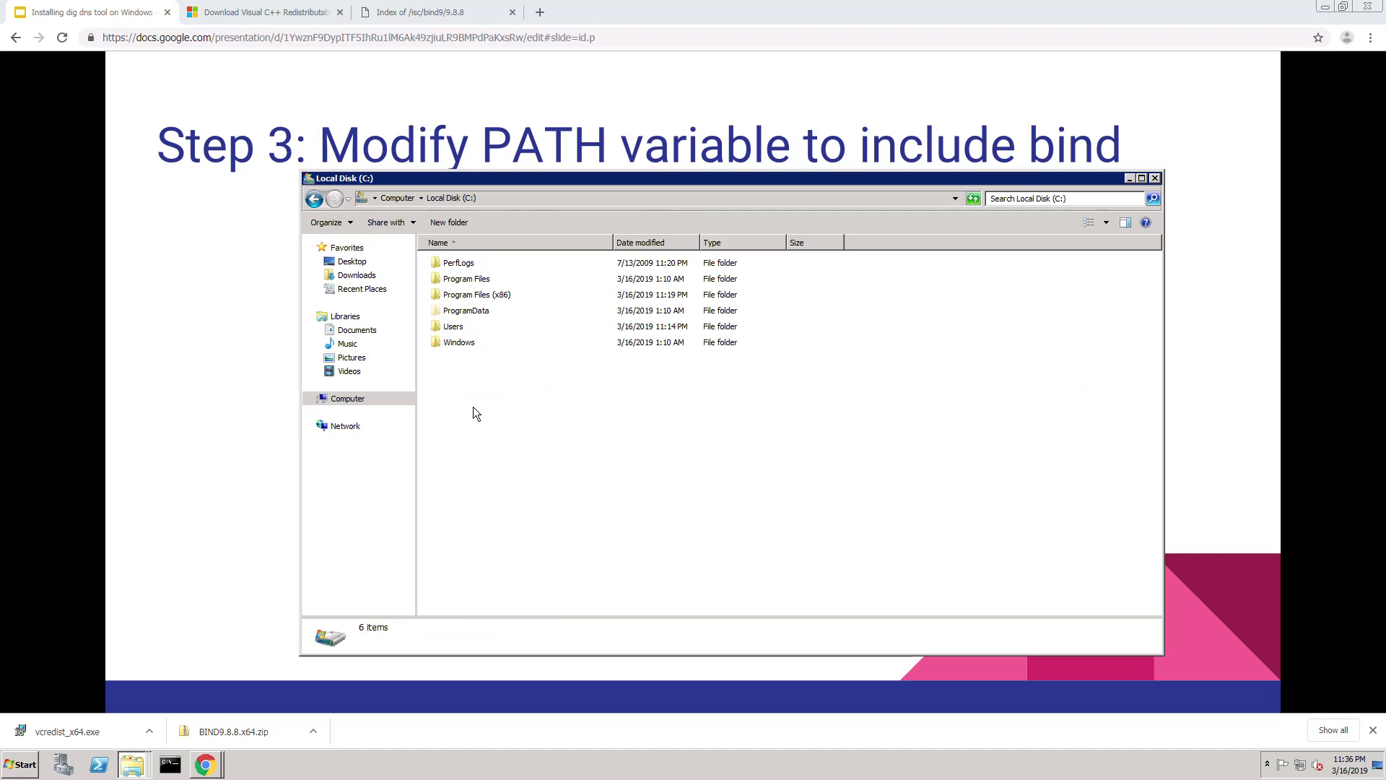
# Step: Paste the folder into C: and rename the copy to dig
pyautogui.rightClick(474, 405)
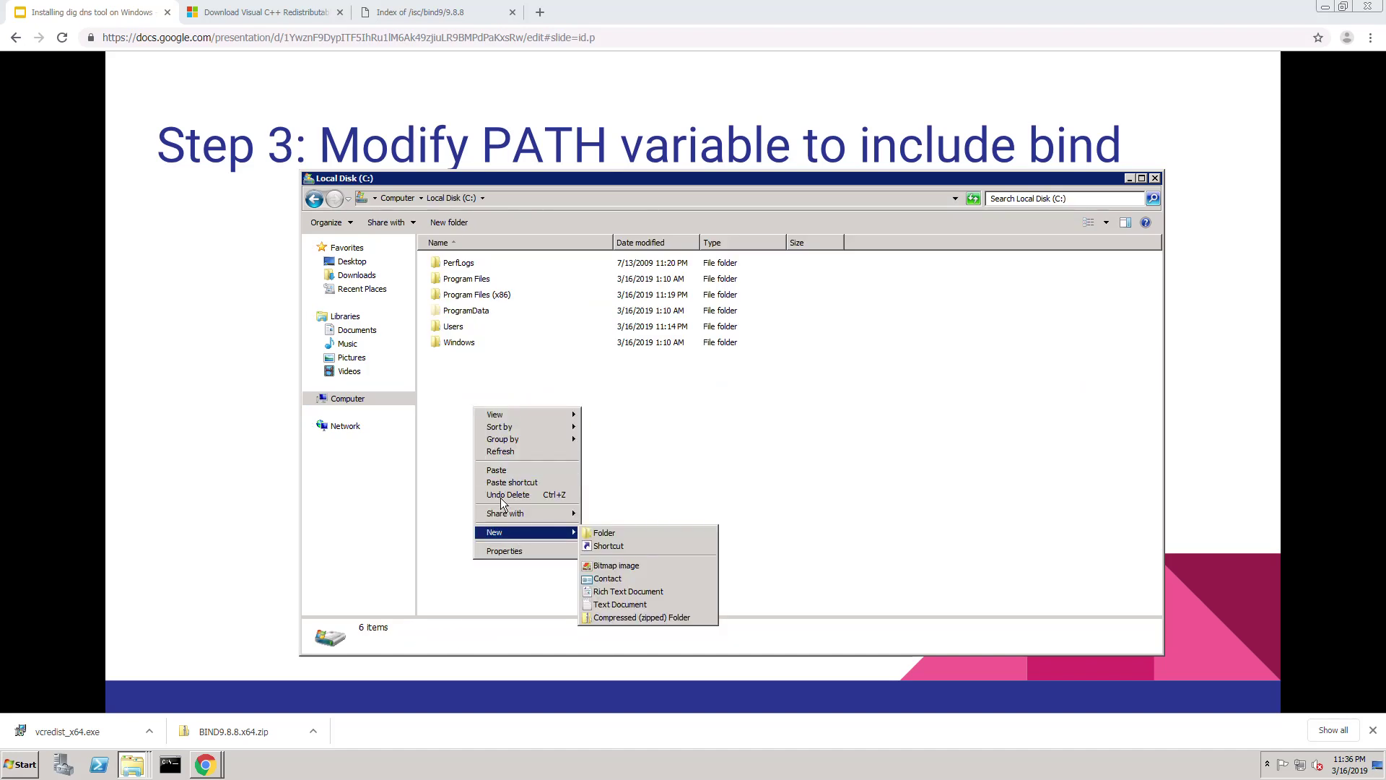
pyautogui.click(501, 471)
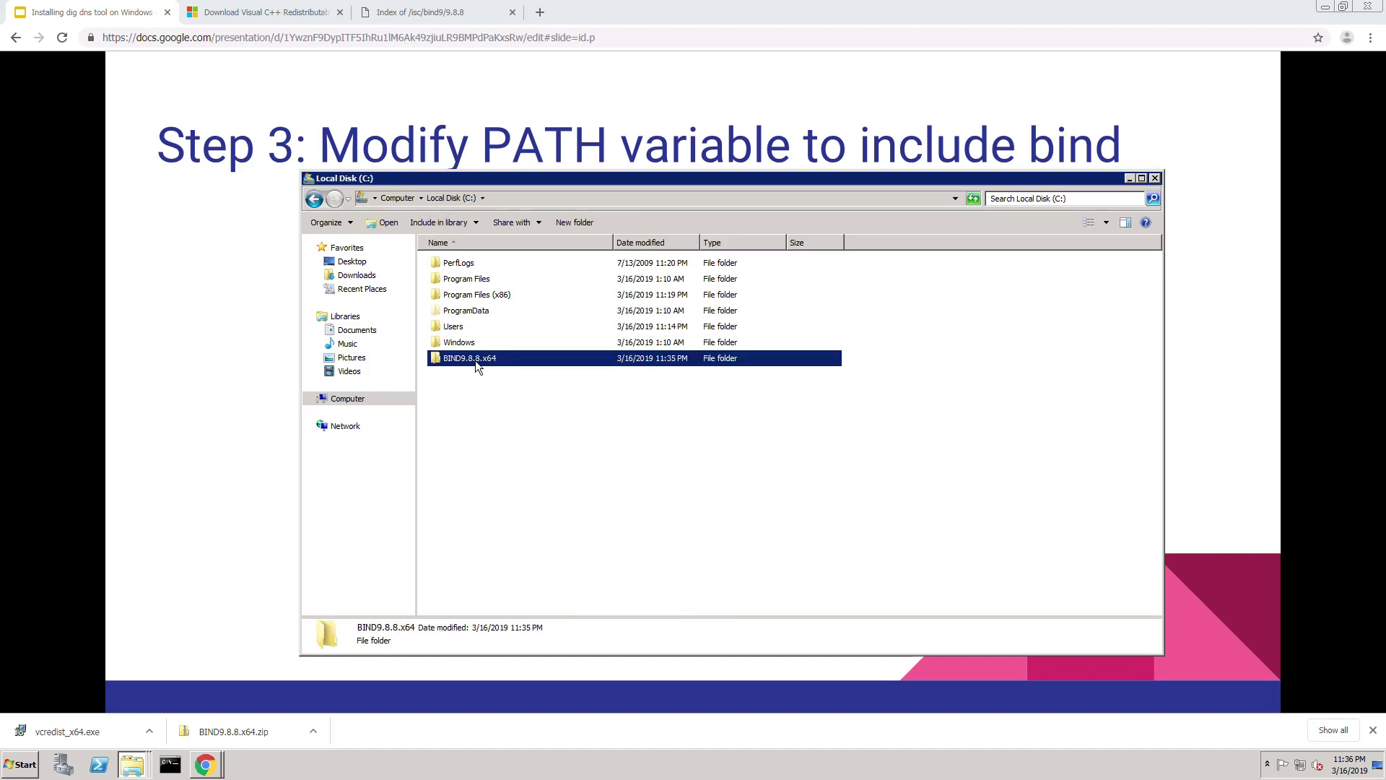
pyautogui.press('F2')
pyautogui.write('dig')
pyautogui.press('Return')
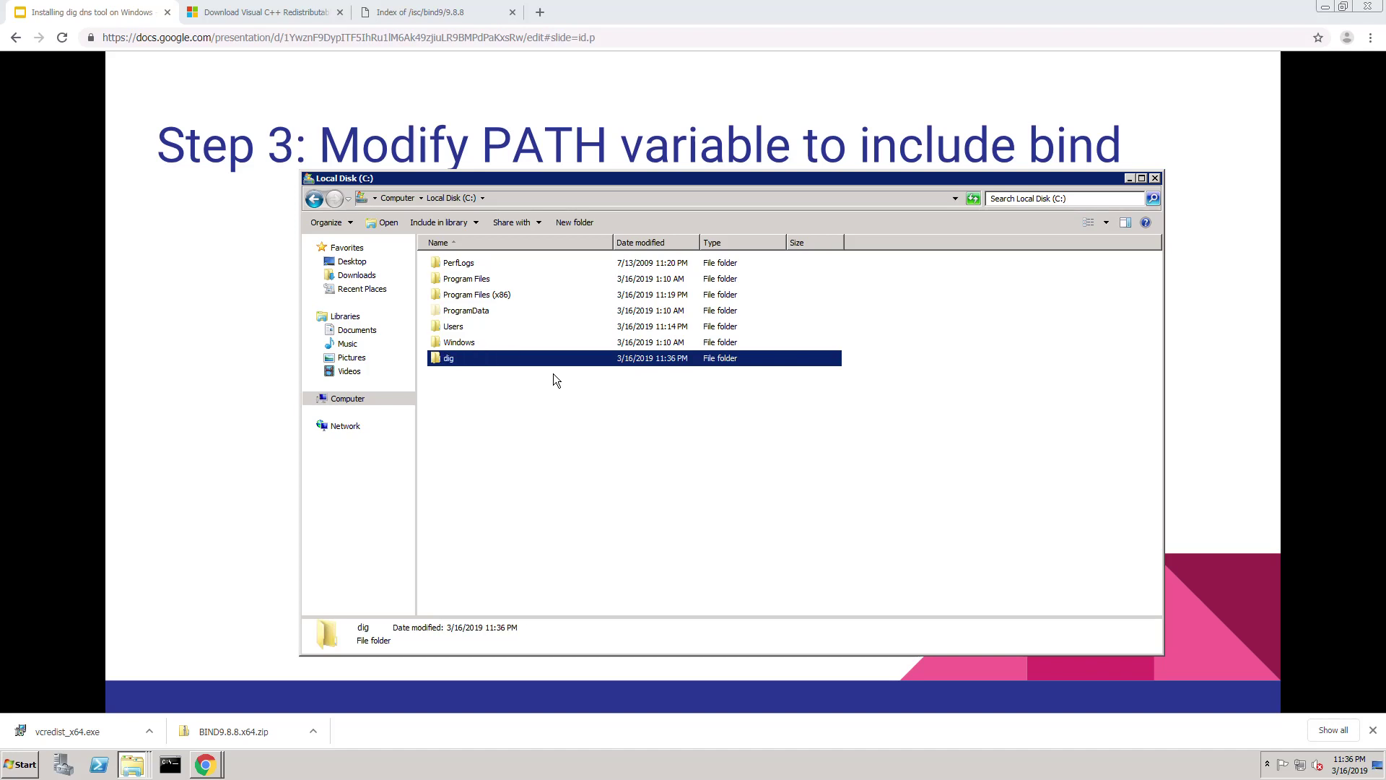
# Step: Open Environment Variables from Computer Properties via Advanced system settings
pyautogui.rightClick(341, 402)
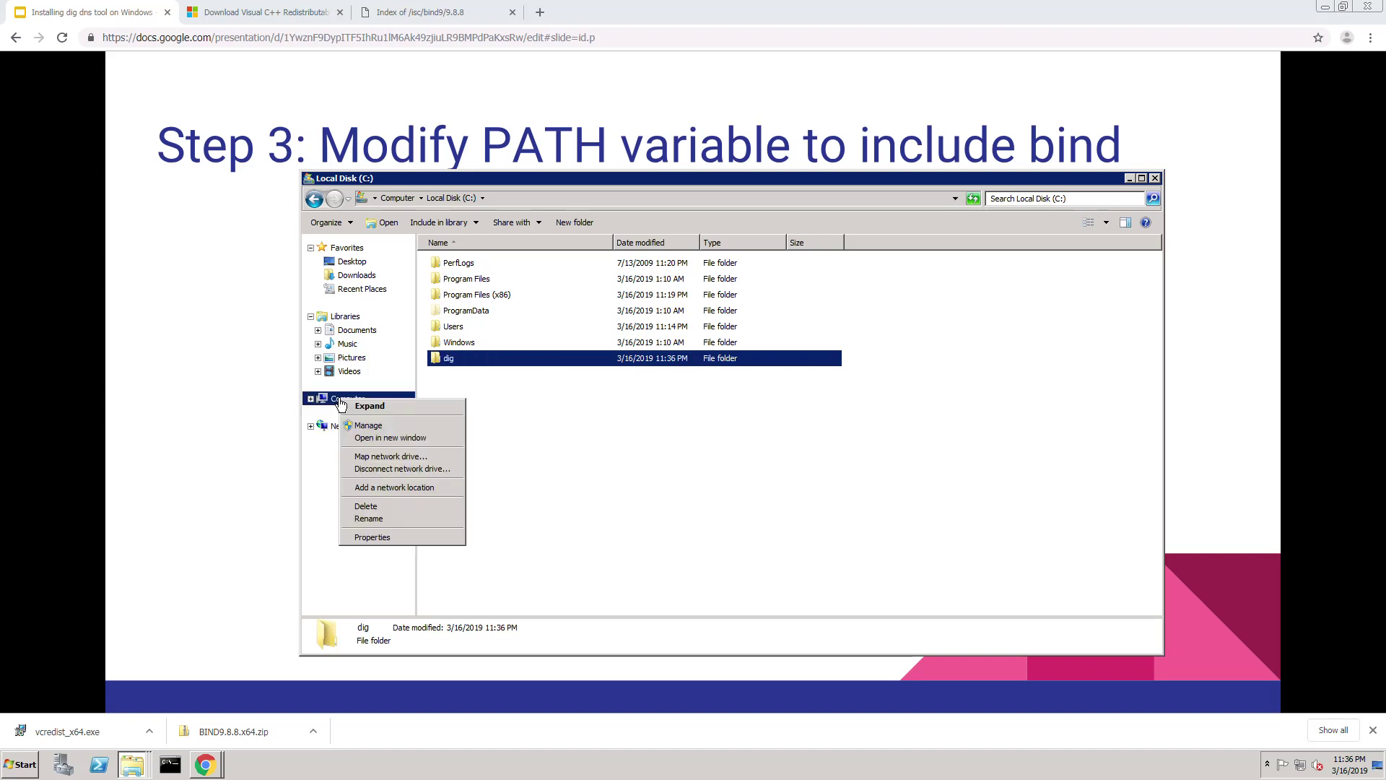
pyautogui.click(371, 538)
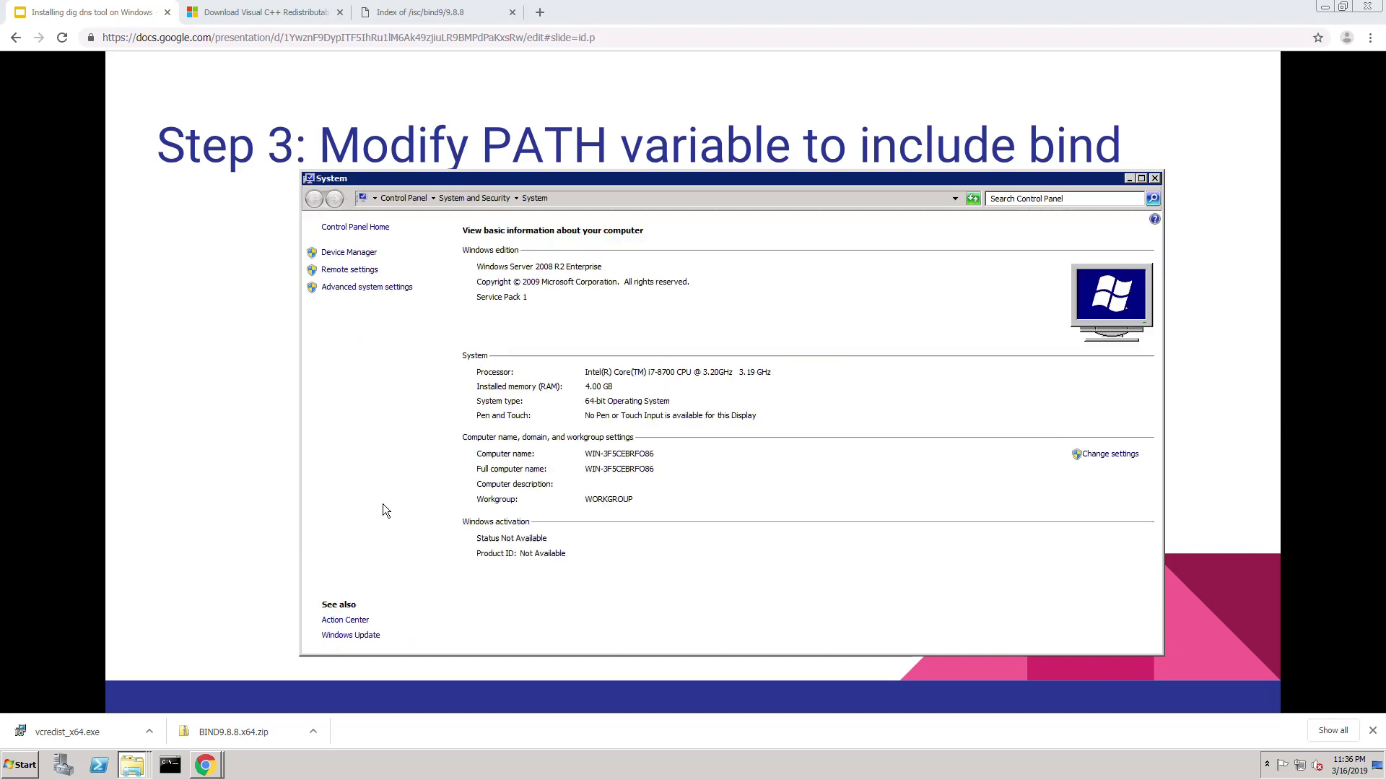
pyautogui.click(349, 286)
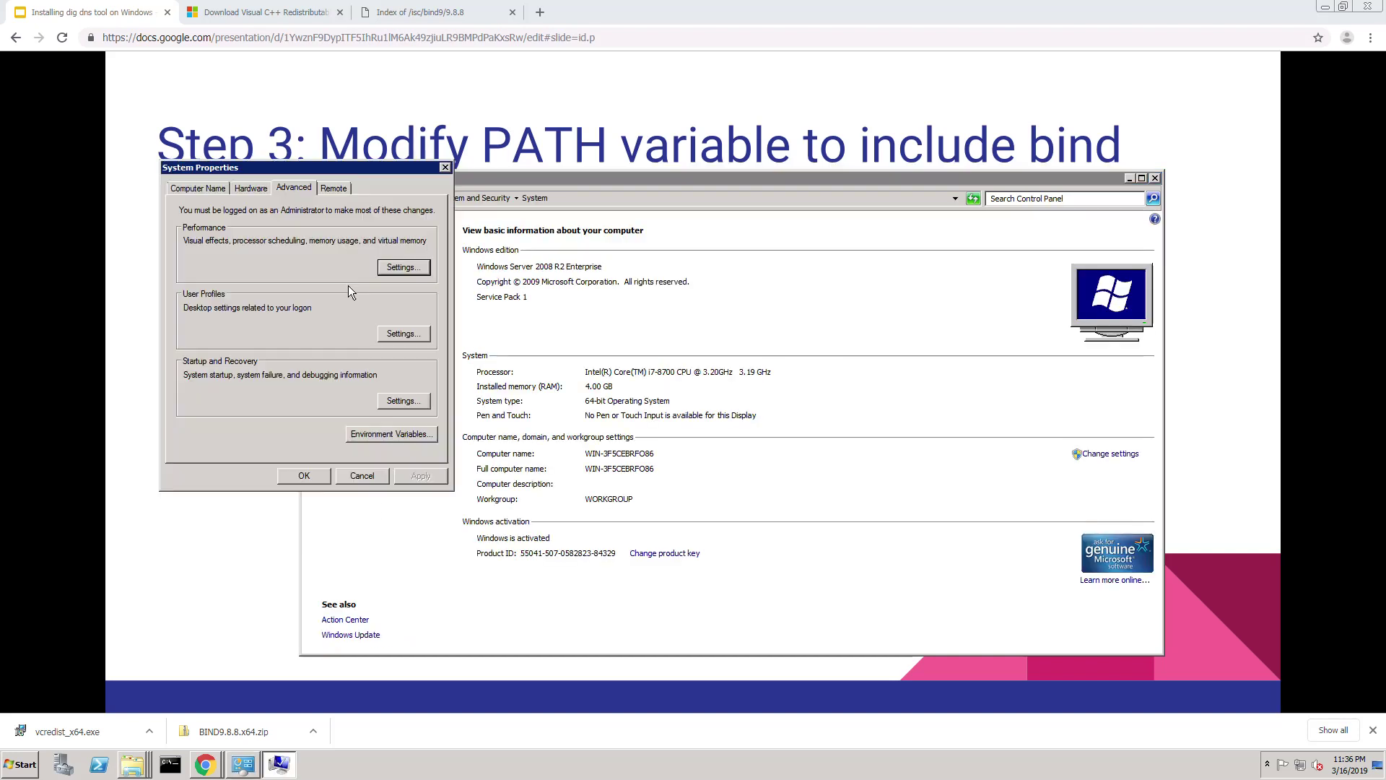
pyautogui.click(396, 434)
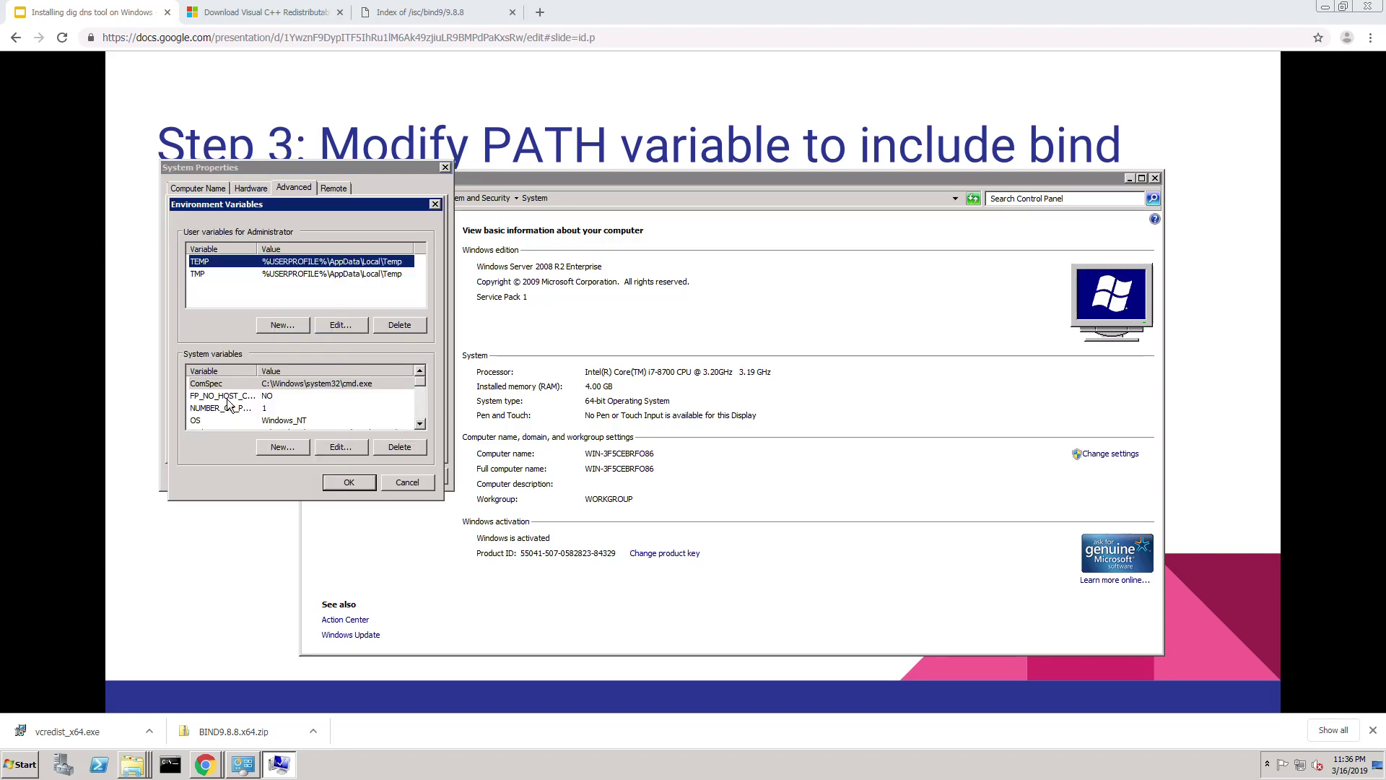
# Step: Append ;c:\dig to the system Path variable and confirm all the dialogs
pyautogui.click(227, 395)
pyautogui.scroll(-1, 223, 408)
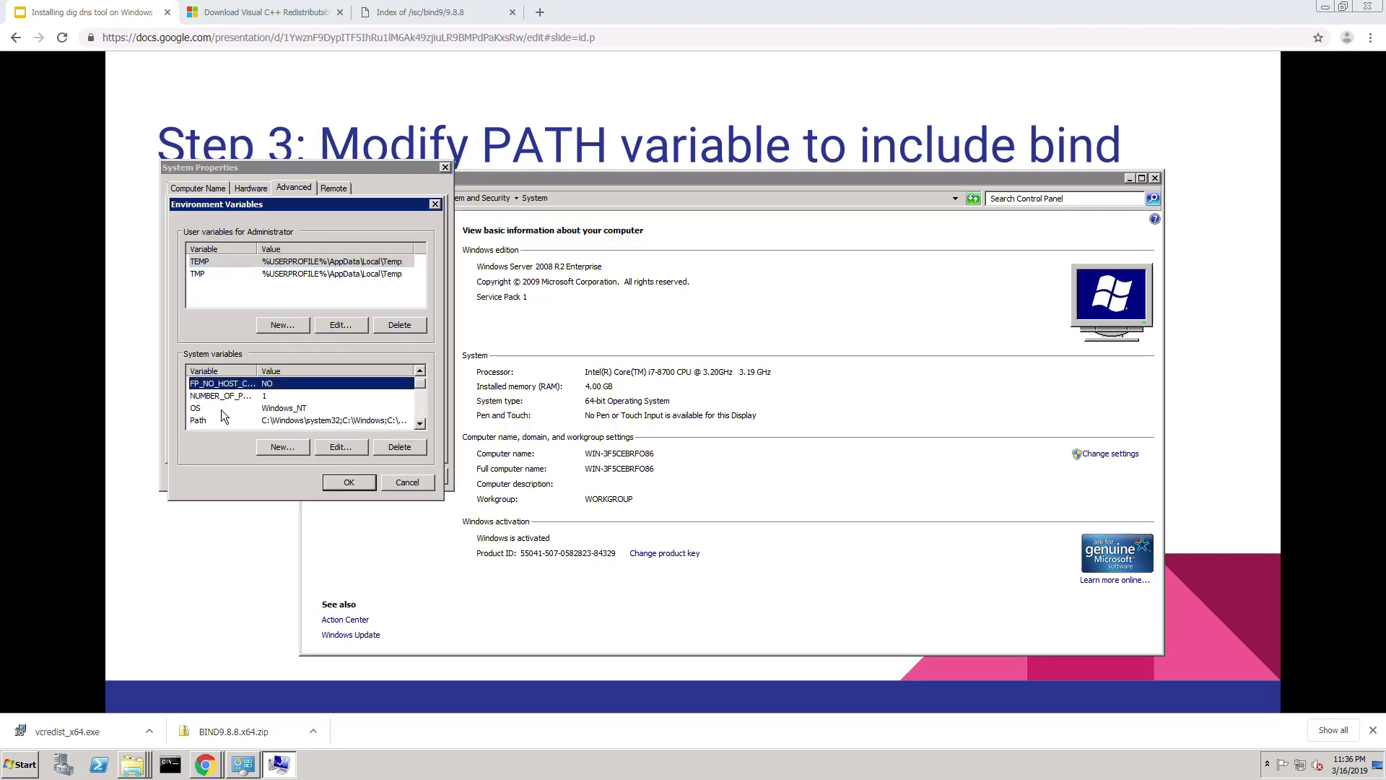
pyautogui.click(211, 420)
pyautogui.click(336, 448)
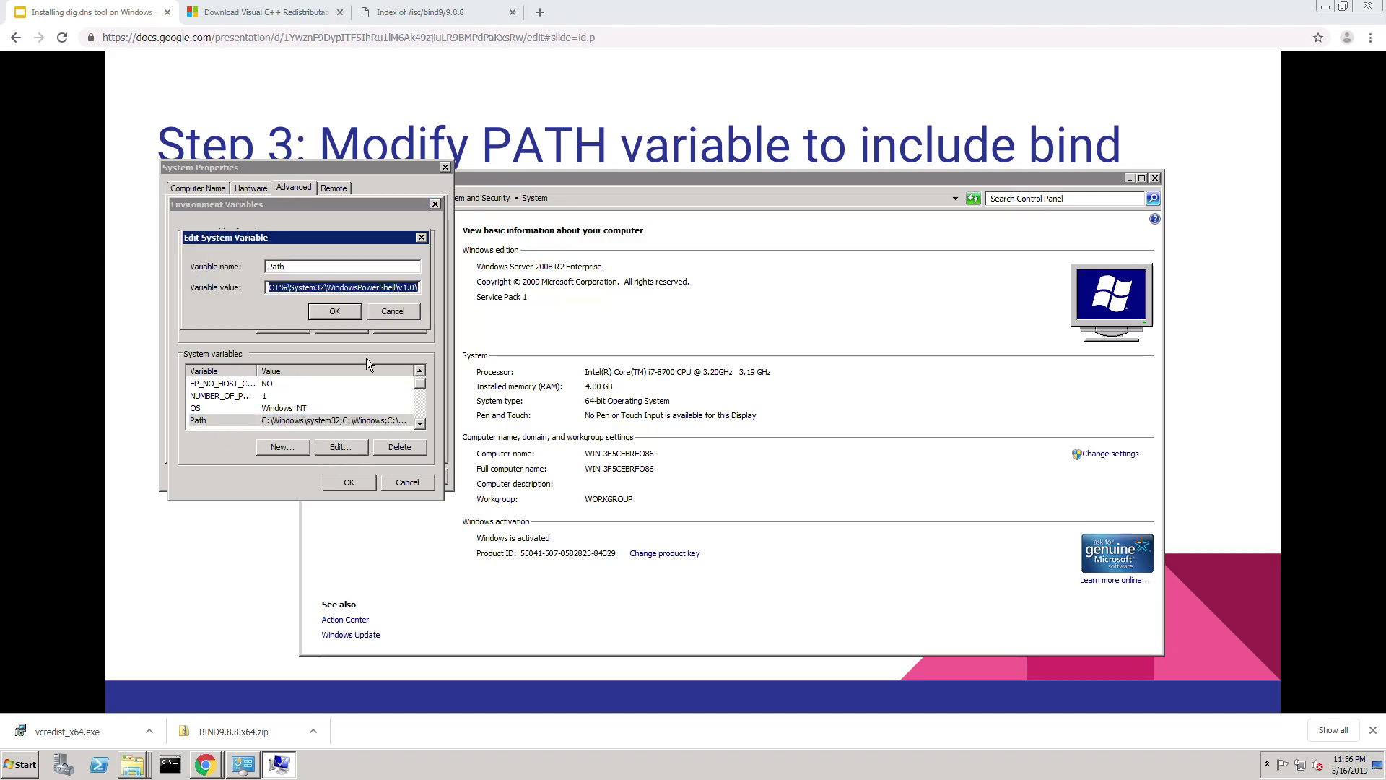
pyautogui.click(364, 288)
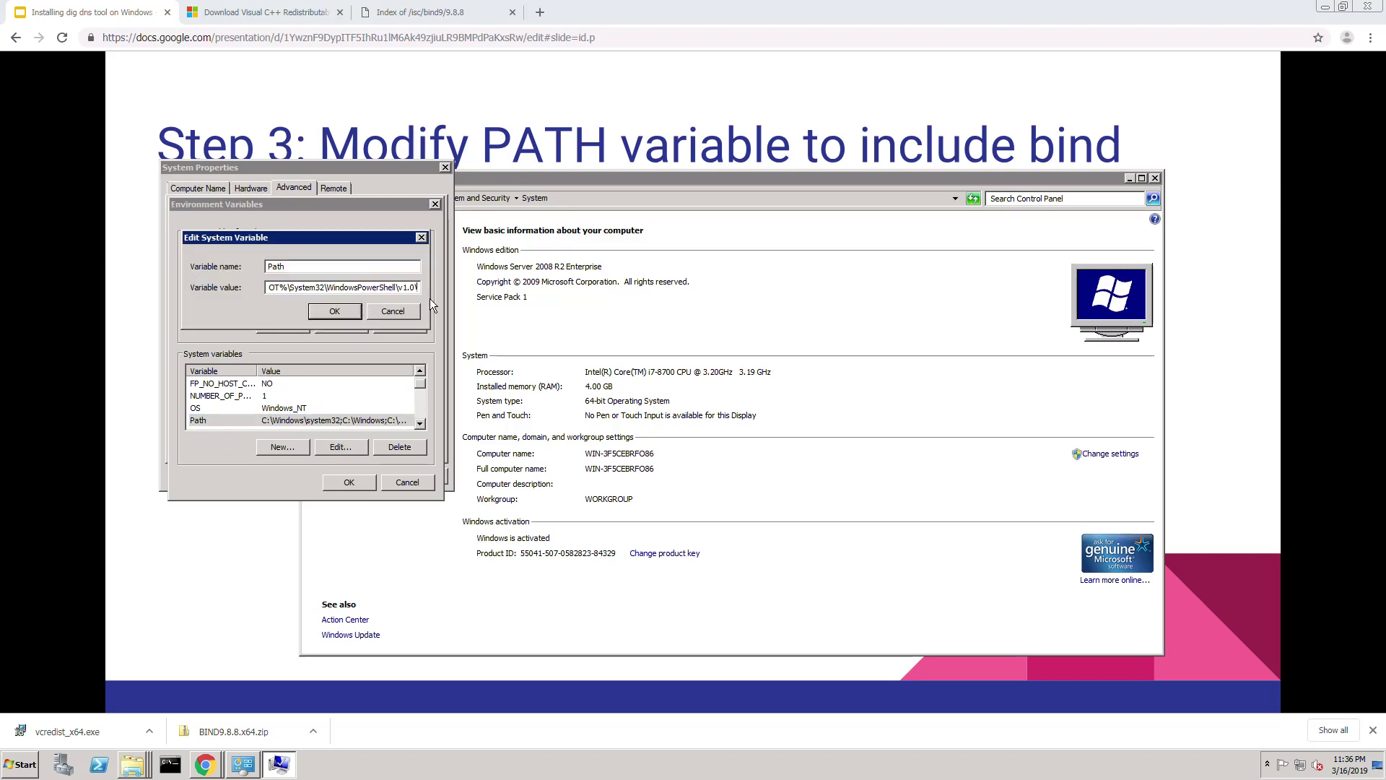
pyautogui.write(';')
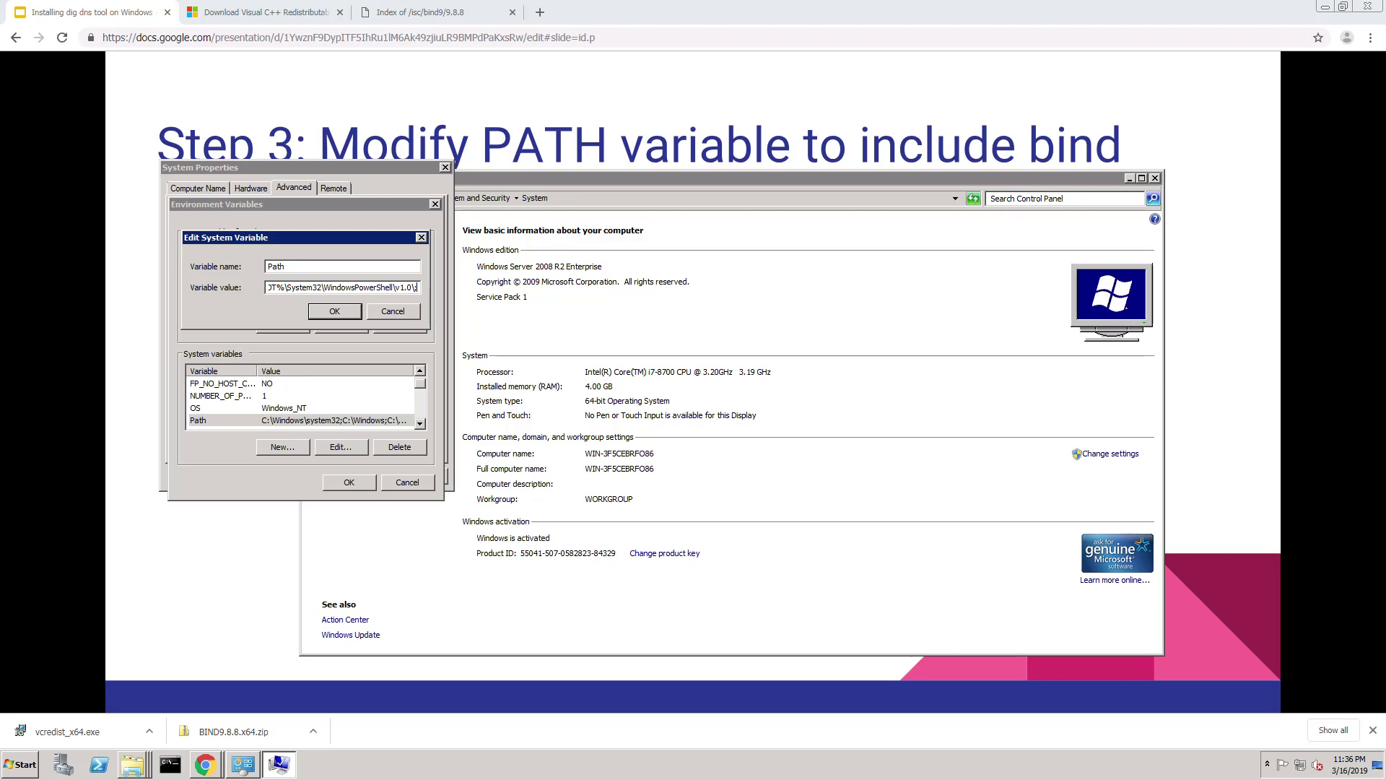
pyautogui.write('c:\\dig')
pyautogui.click(344, 307)
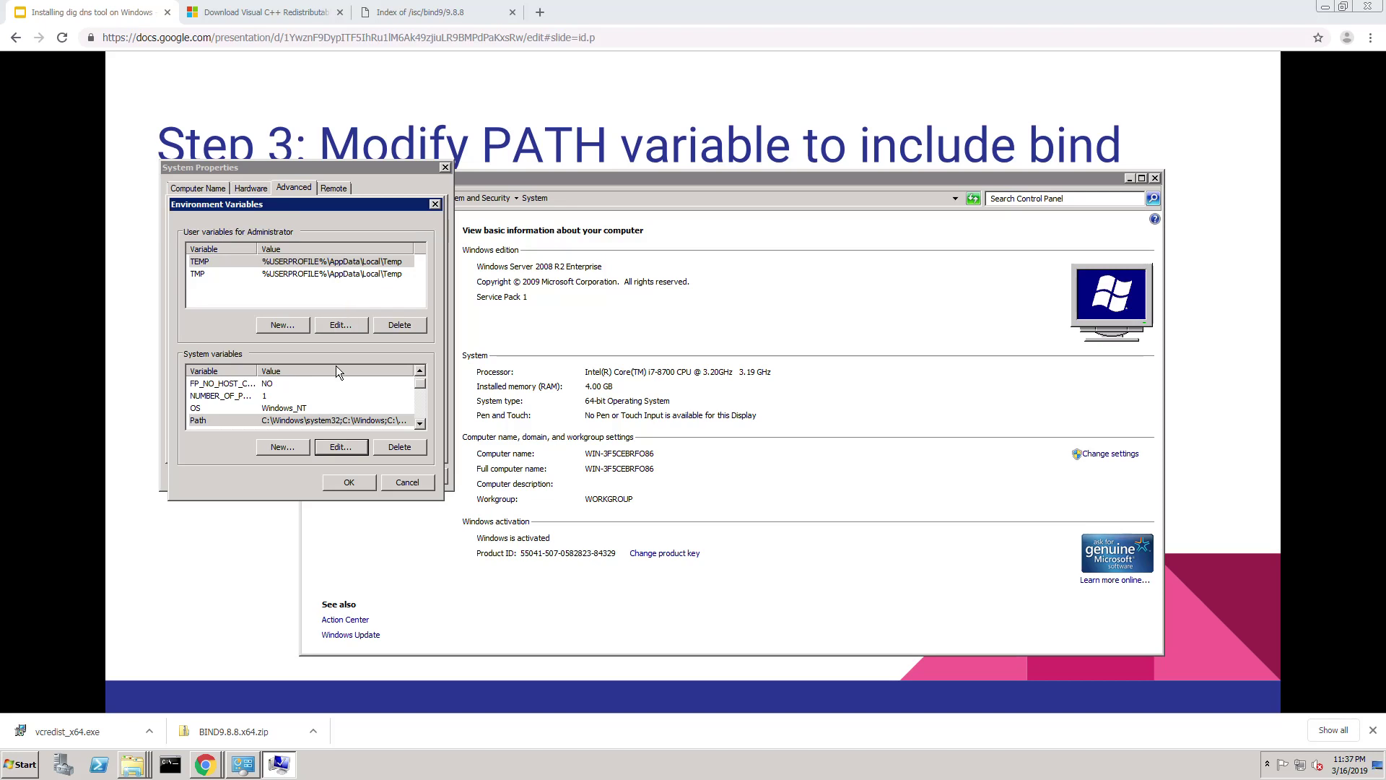
pyautogui.click(350, 482)
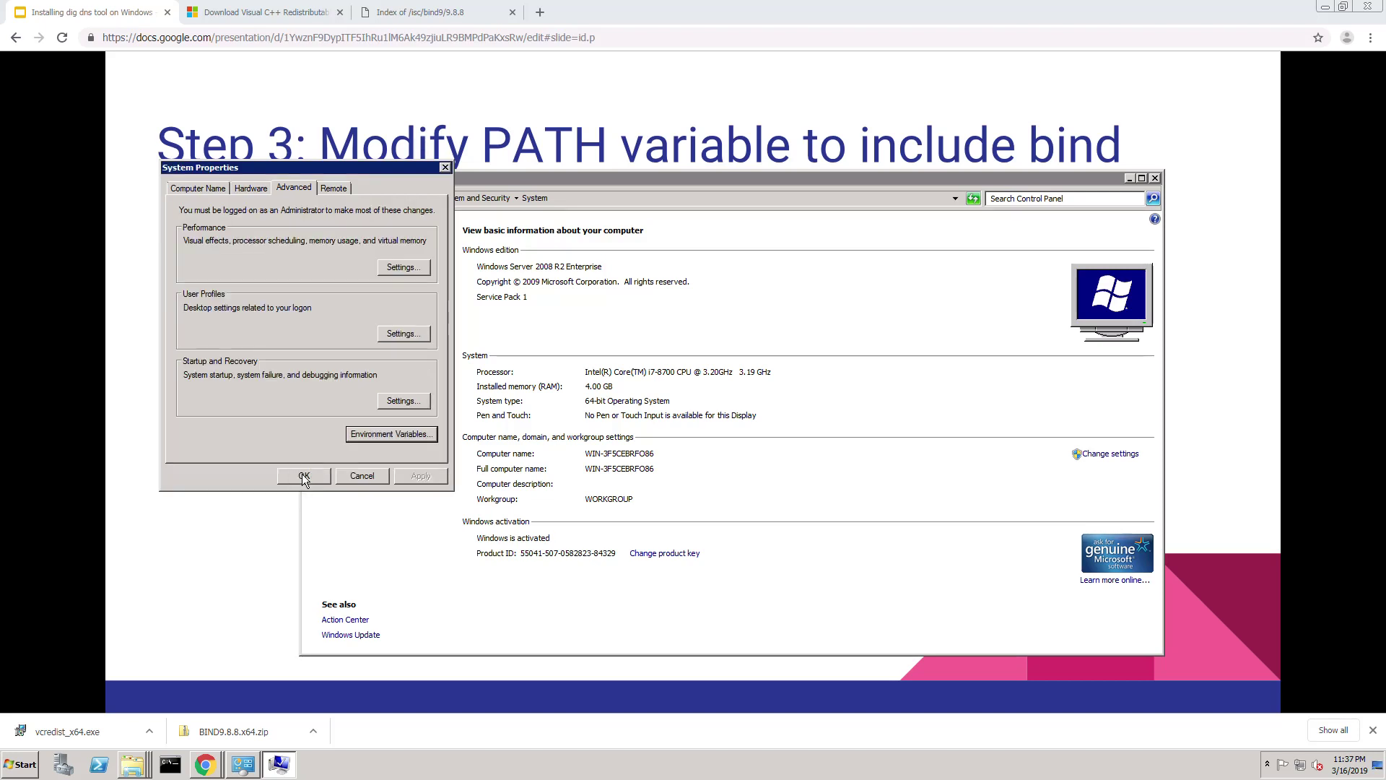
pyautogui.click(301, 474)
pyautogui.click(171, 763)
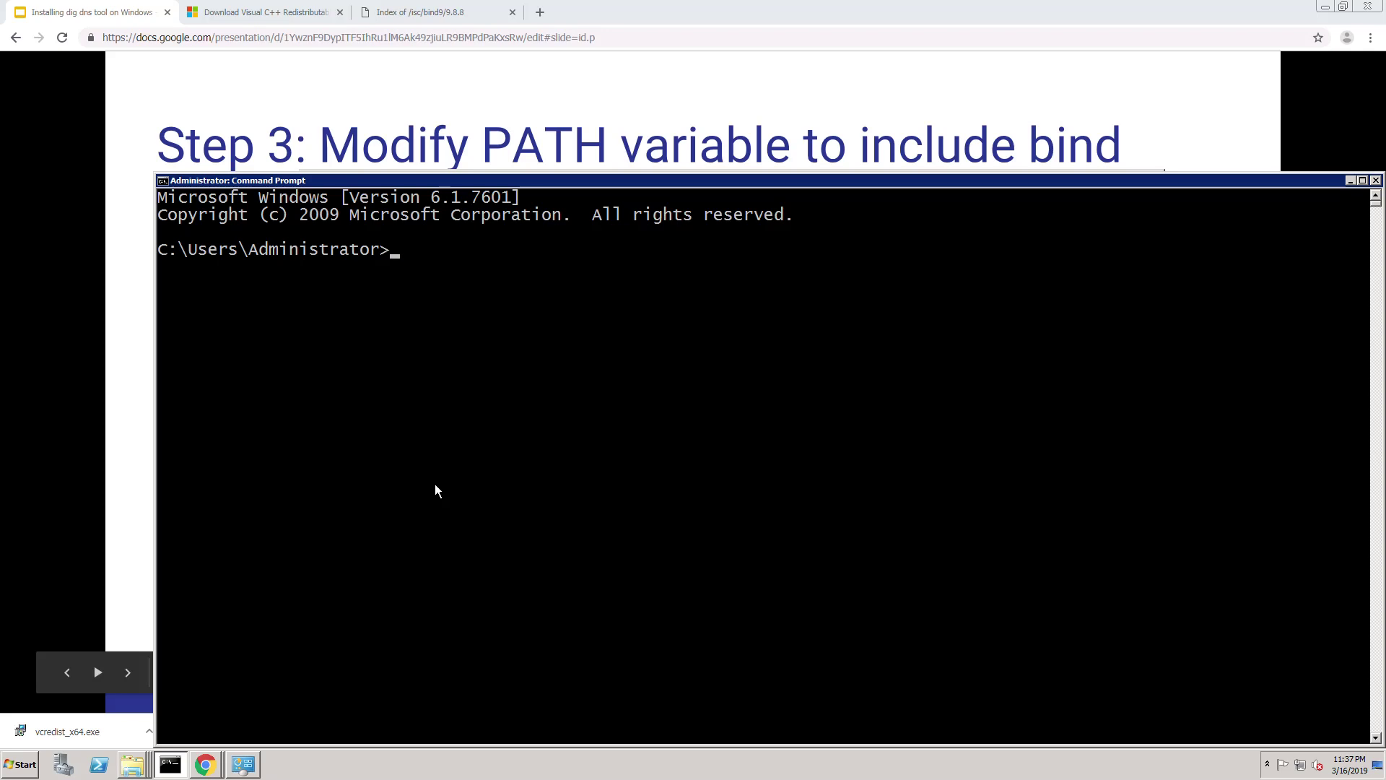
# Step: Run dig for the root query, then dig @8.8.8.8 -x 8.8.8.8 for the reverse lookup
pyautogui.write('dig')
pyautogui.press('Return')
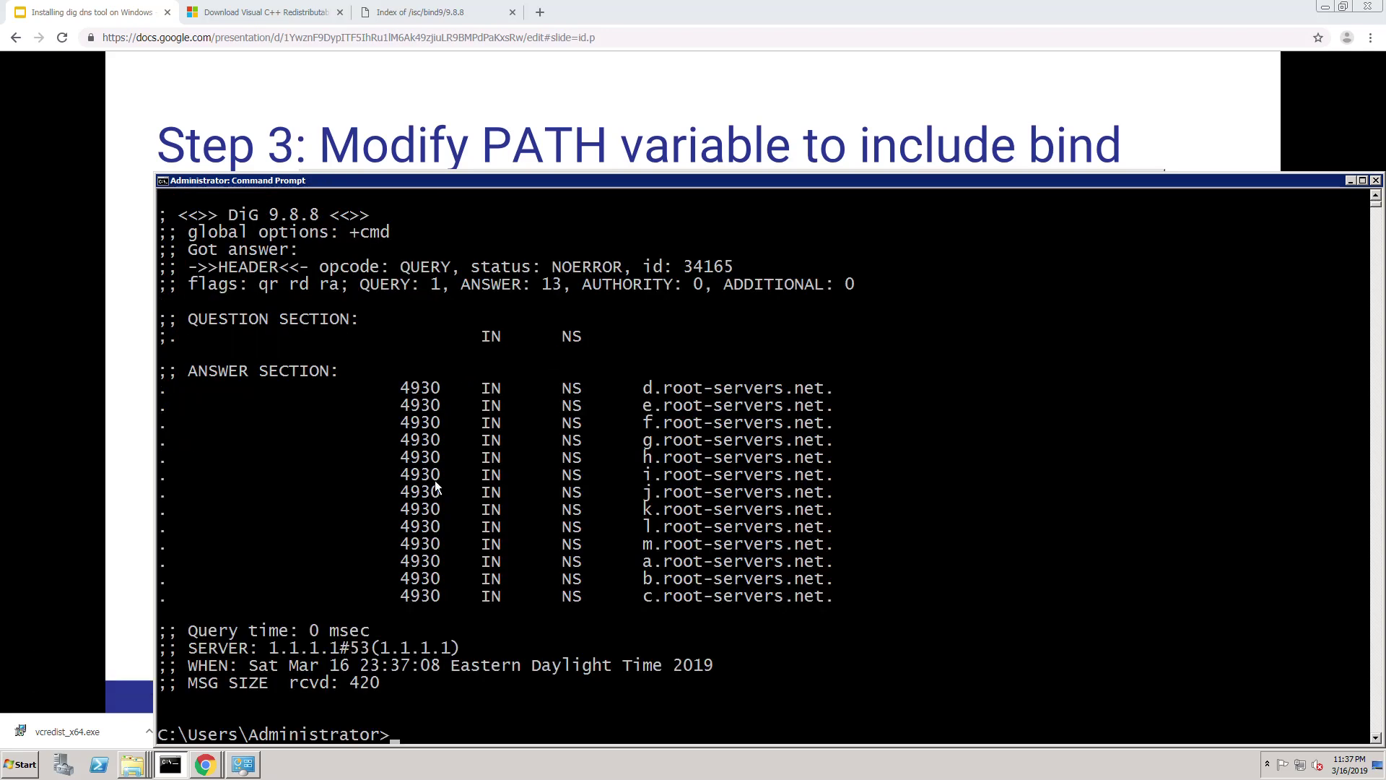
pyautogui.moveTo(490, 182); pyautogui.dragTo(407, 85)
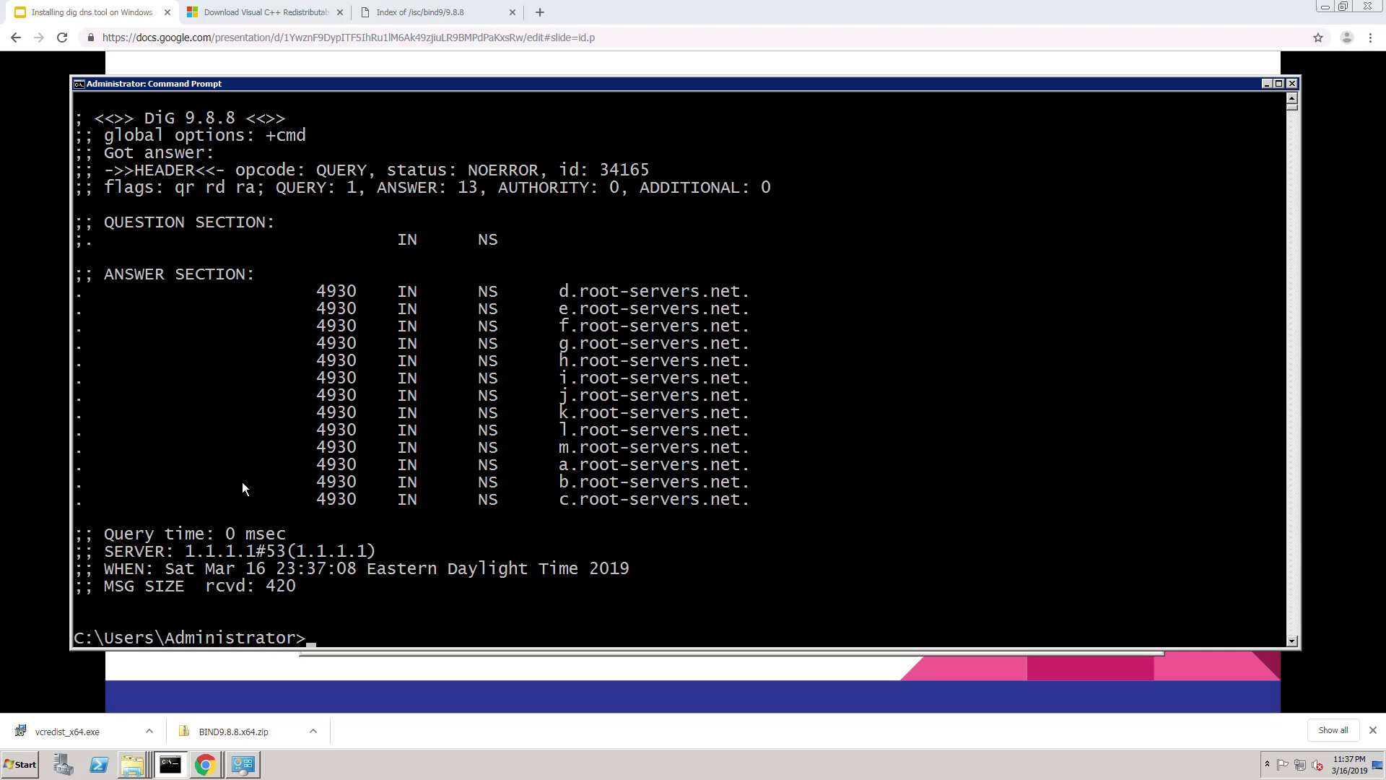
pyautogui.write('dig @8.8.8.8 -x 8.8.8.8')
pyautogui.press('Return')
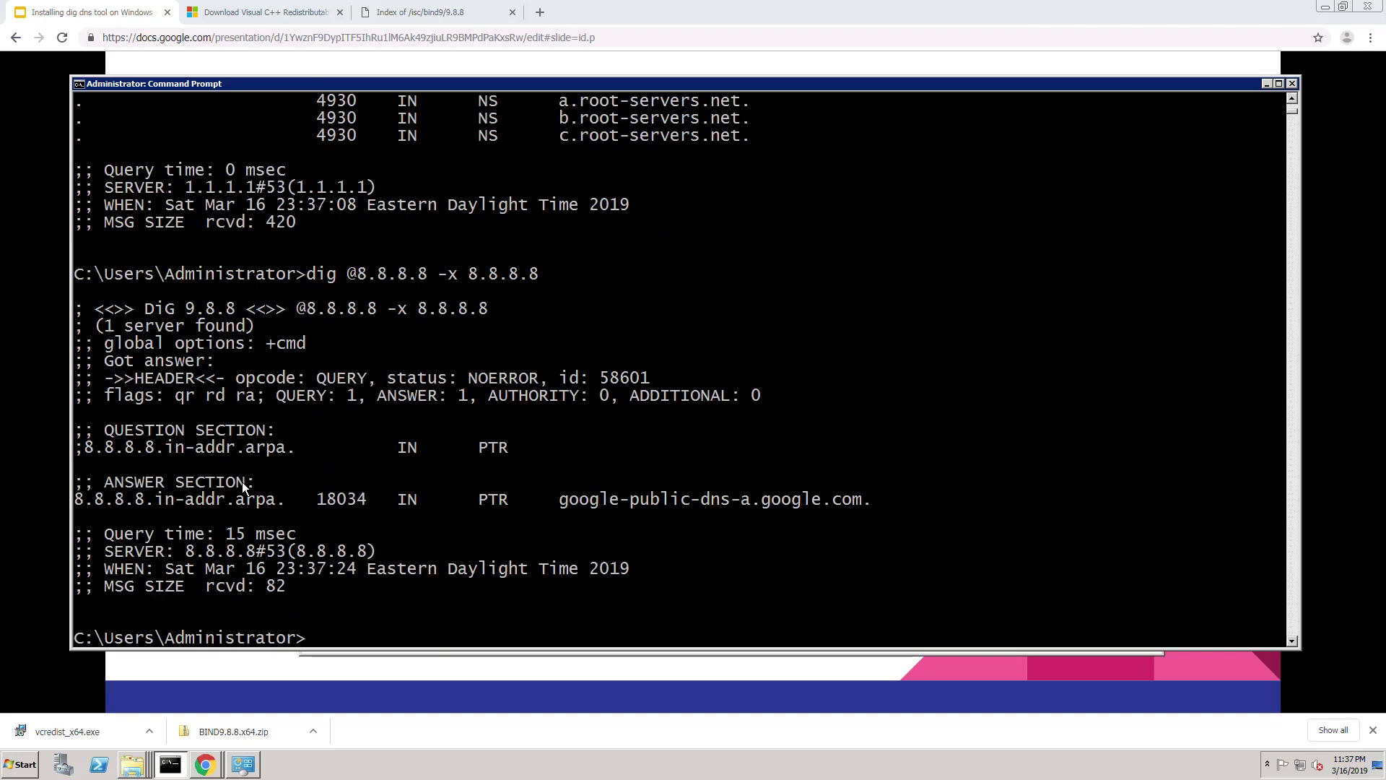